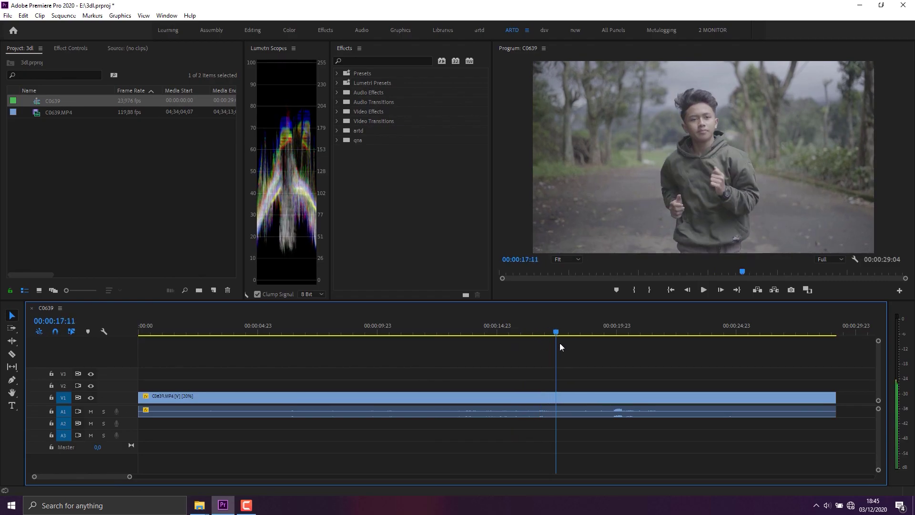
Export the frame at 00:00:20:11 as a JPEG still into the Pictures folder
{"action": "left_click", "coordinate": [613, 342]}
{"action": "scroll", "coordinate": [615, 341], "scroll_direction": "down", "scroll_amount": 2}
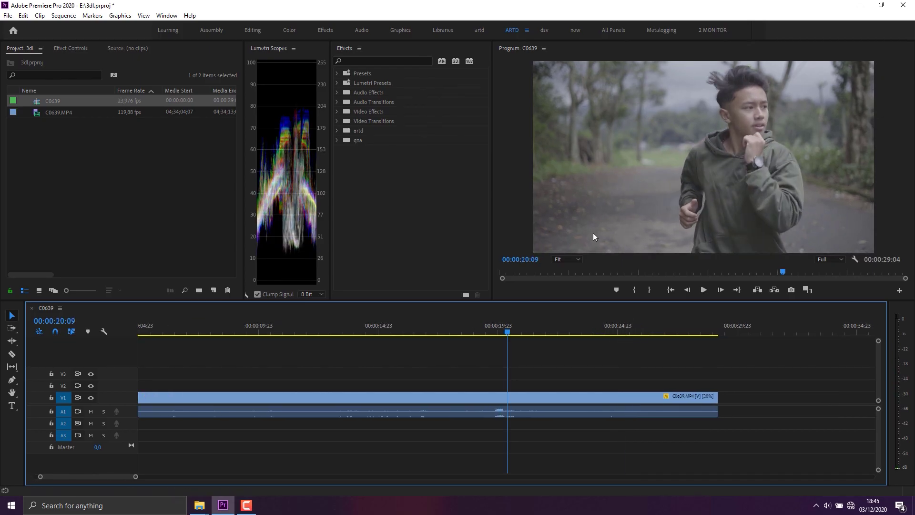
{"action": "left_click", "coordinate": [511, 333]}
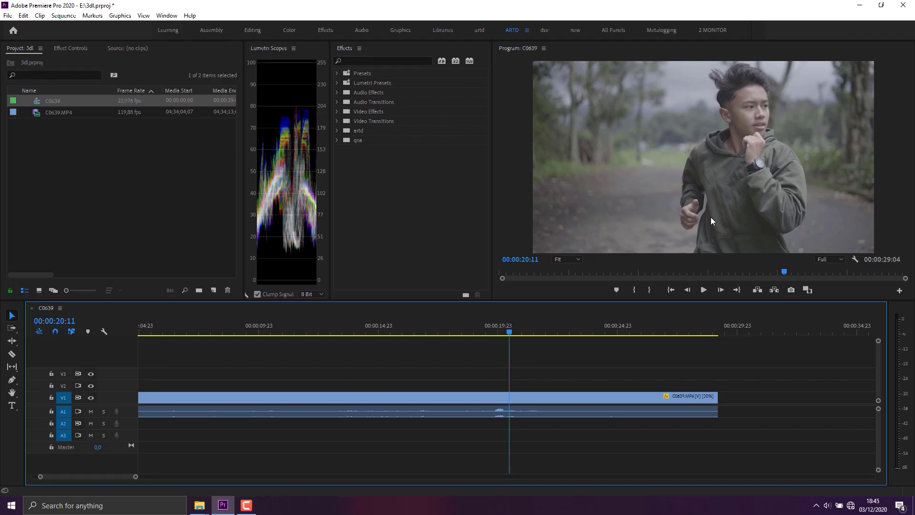
{"action": "left_click", "coordinate": [791, 290]}
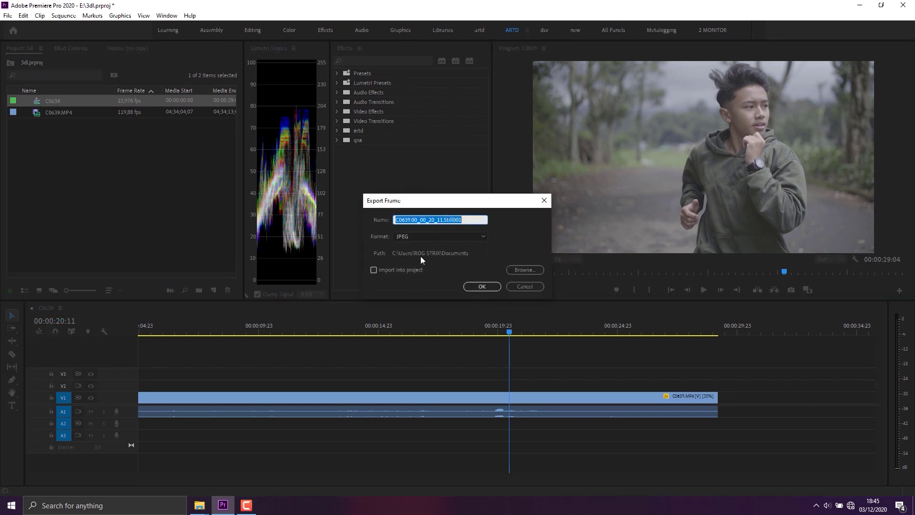
{"action": "left_click", "coordinate": [518, 268]}
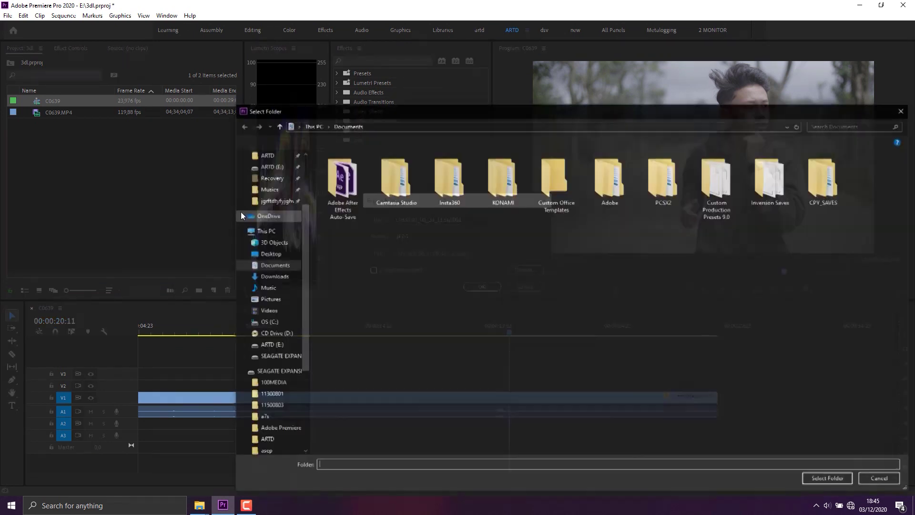
{"action": "scroll", "coordinate": [274, 177], "scroll_direction": "up", "scroll_amount": 3}
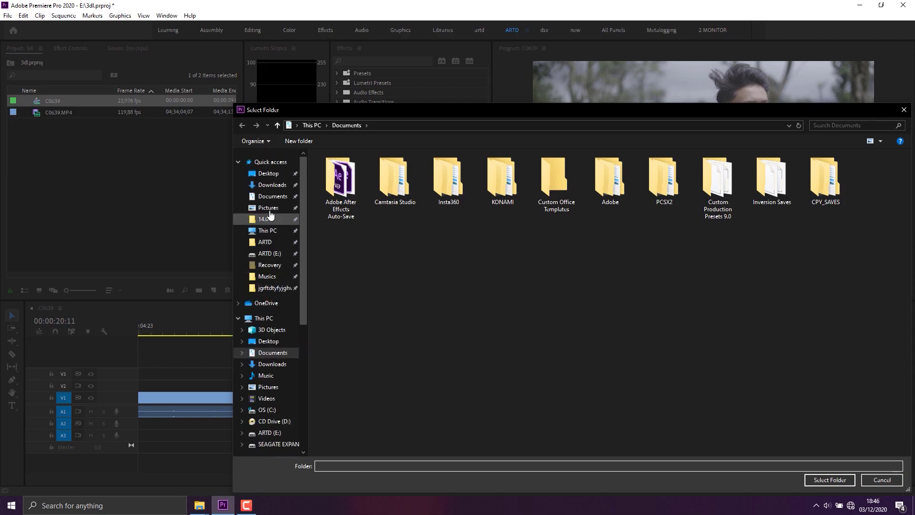
{"action": "left_click", "coordinate": [268, 207]}
{"action": "left_click", "coordinate": [842, 480]}
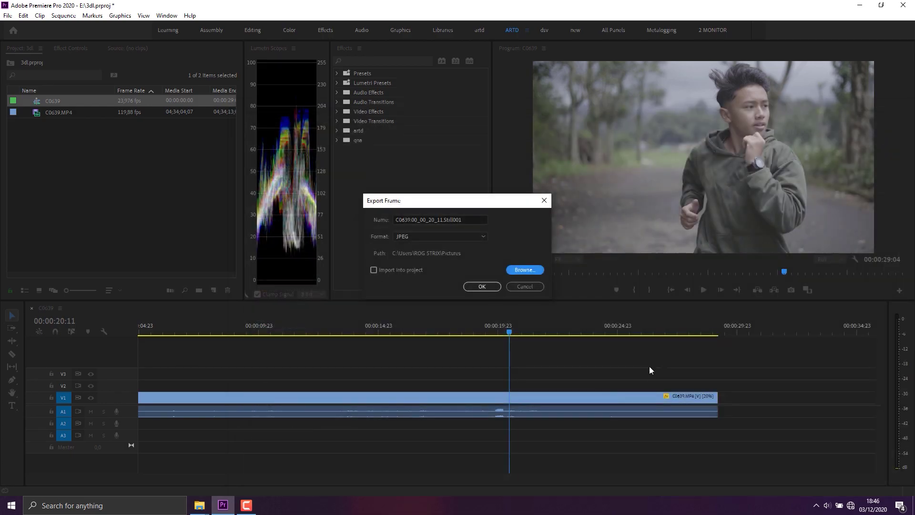
{"action": "left_click", "coordinate": [482, 286]}
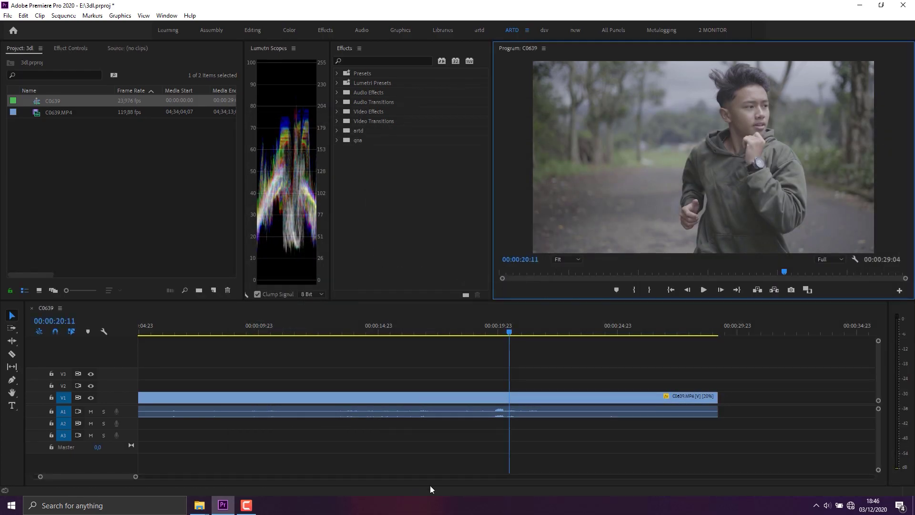
Check the exported still in the Pictures folder in File Explorer, and launch 3D LUT Creator
{"action": "mouse_move", "coordinate": [200, 506]}
{"action": "left_click", "coordinate": [199, 464]}
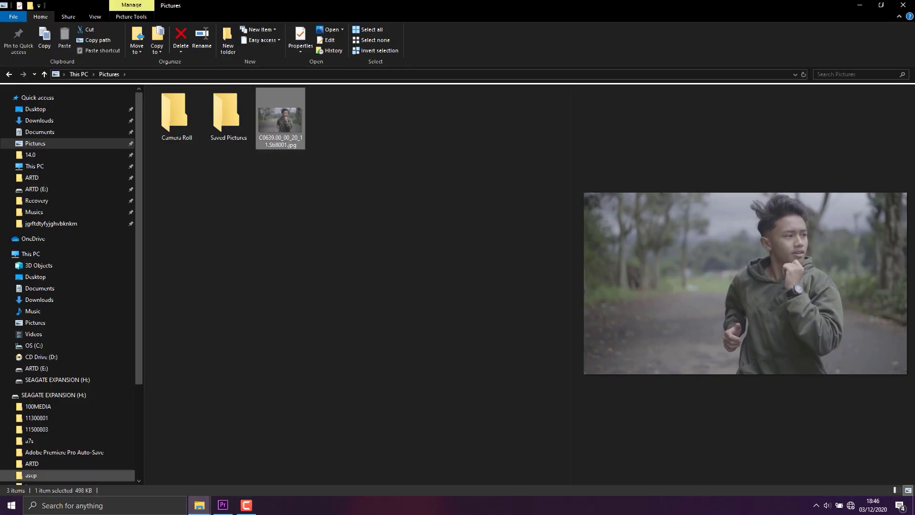
{"action": "key", "text": "super"}
{"action": "left_click", "coordinate": [272, 296]}
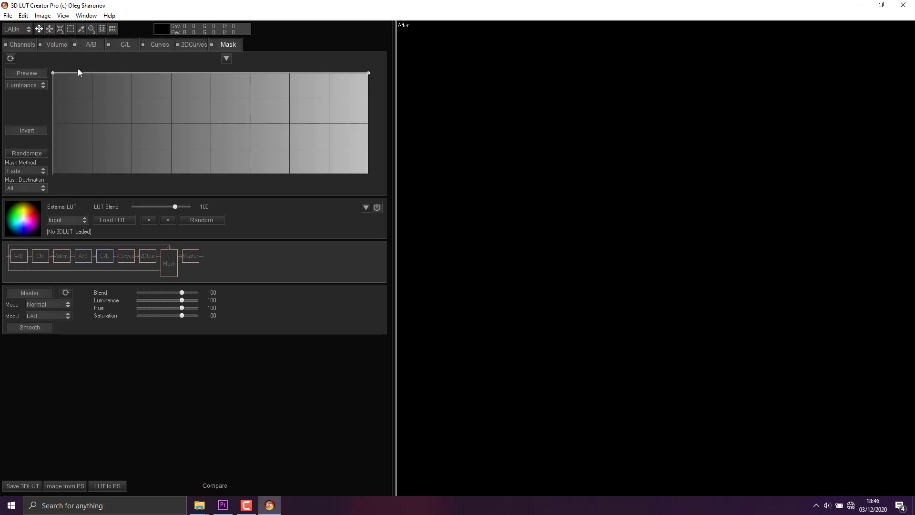
Look at the channel mixer and the A/B color grid, and view the list of available color models
{"action": "left_click", "coordinate": [18, 45]}
{"action": "left_click", "coordinate": [18, 29]}
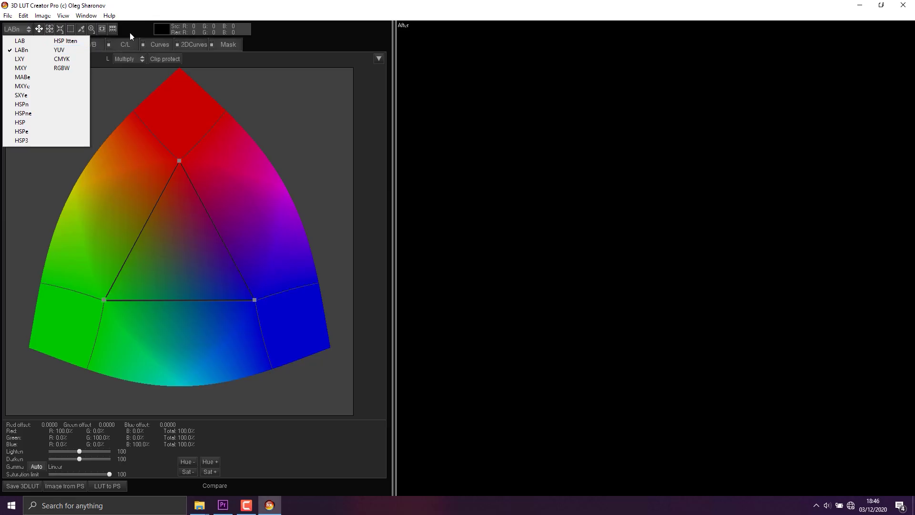
{"action": "left_click", "coordinate": [130, 33]}
{"action": "left_click", "coordinate": [86, 49]}
{"action": "left_click", "coordinate": [14, 31]}
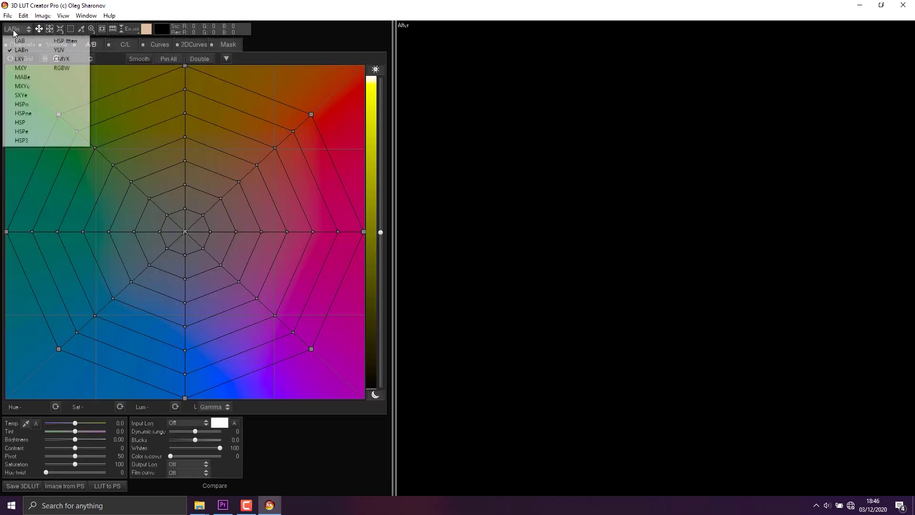
{"action": "left_click", "coordinate": [123, 11]}
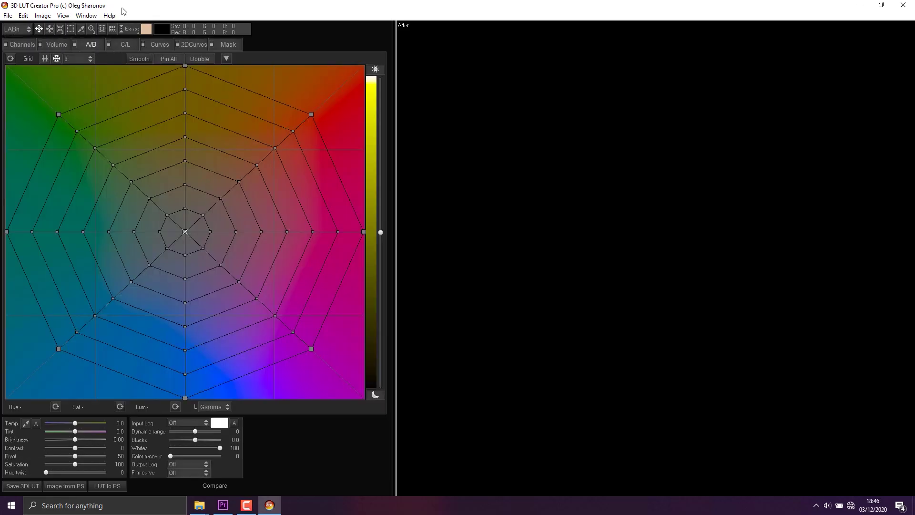
Try the MXY, LAB, HSPe, CMYK and YUV color models on the A/B grid, and return to LABn
{"action": "left_click", "coordinate": [10, 34]}
{"action": "left_click", "coordinate": [38, 97]}
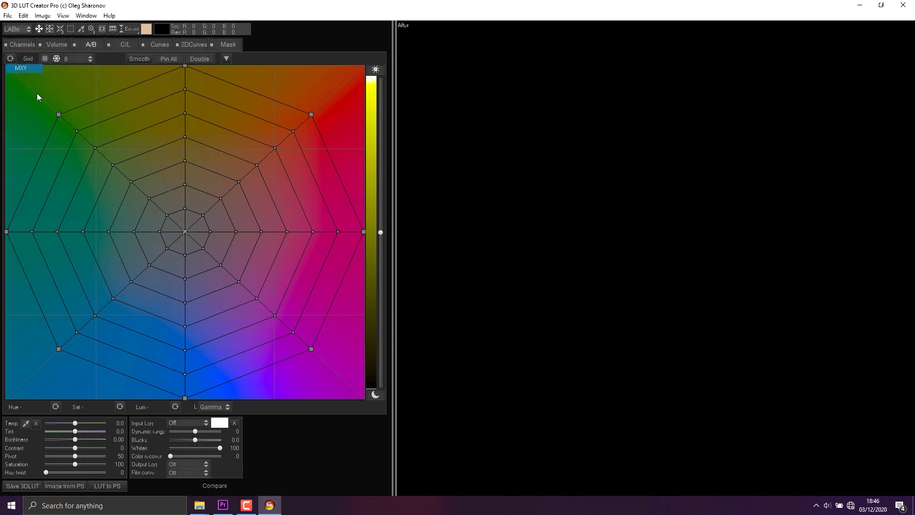
{"action": "left_click", "coordinate": [22, 31]}
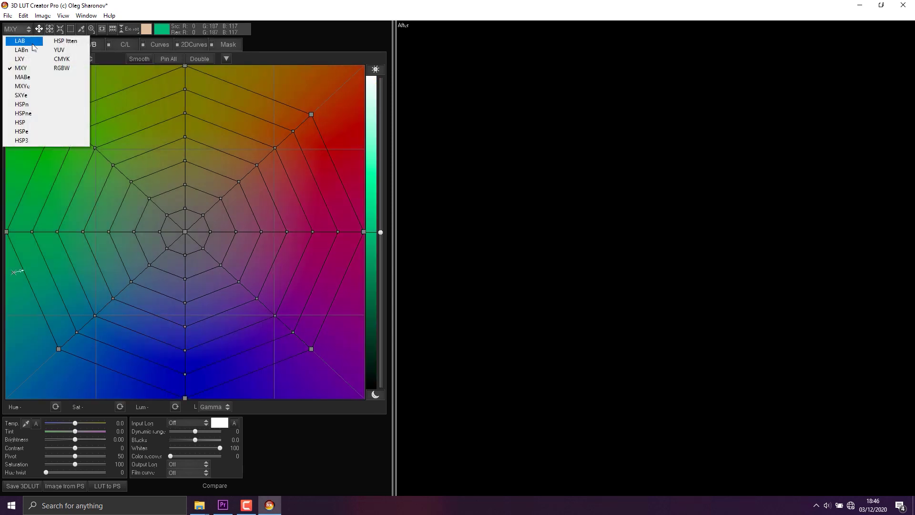
{"action": "left_click", "coordinate": [20, 41]}
{"action": "left_click", "coordinate": [19, 29]}
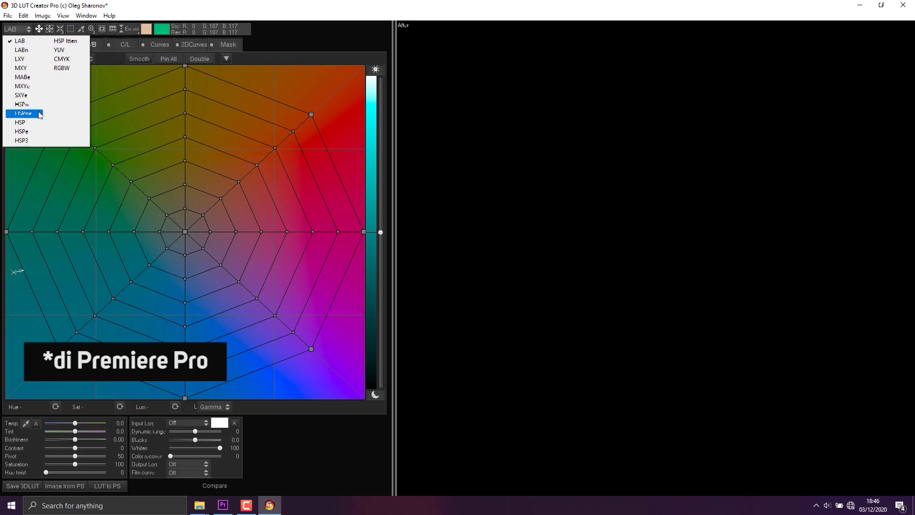
{"action": "left_click", "coordinate": [39, 113]}
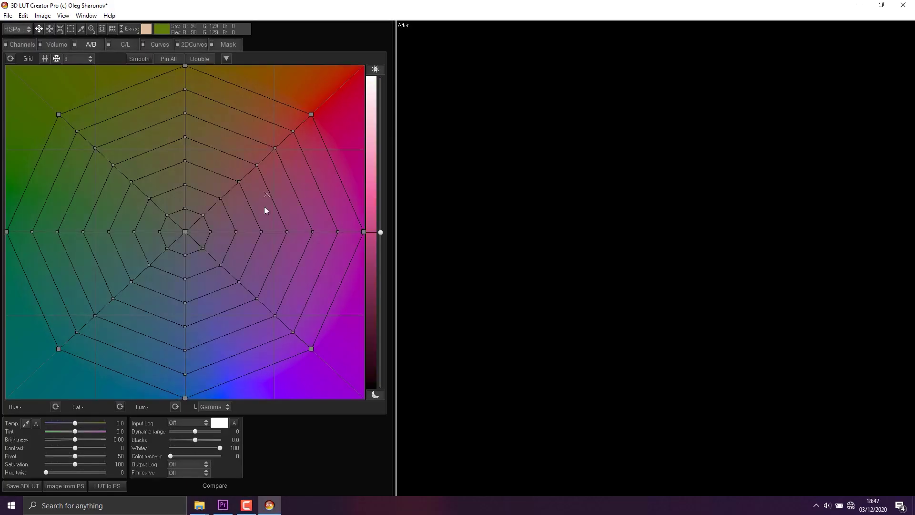
{"action": "left_click", "coordinate": [21, 30]}
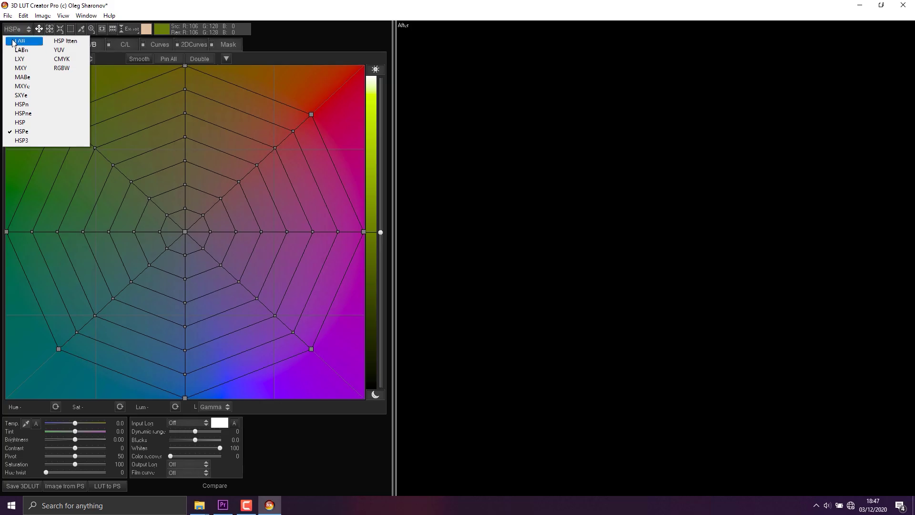
{"action": "left_click", "coordinate": [61, 59]}
{"action": "left_click", "coordinate": [14, 29]}
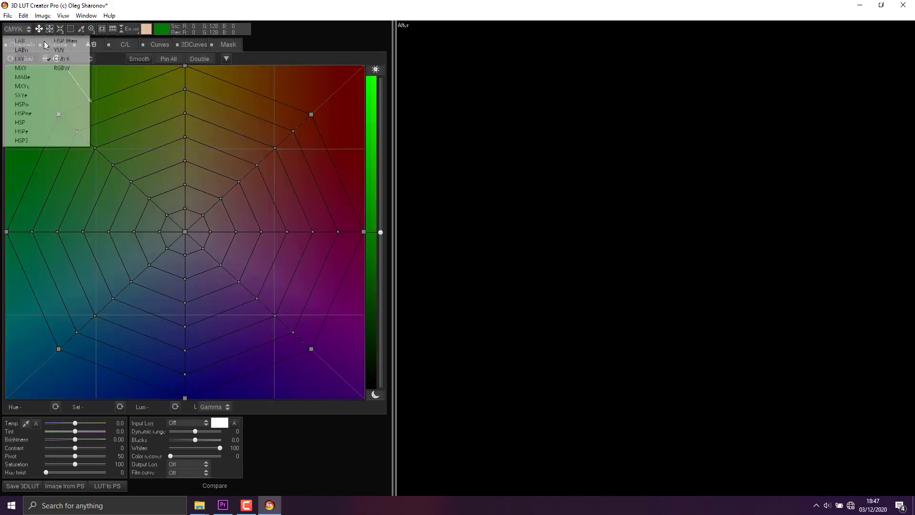
{"action": "left_click", "coordinate": [59, 50]}
{"action": "left_click", "coordinate": [14, 29]}
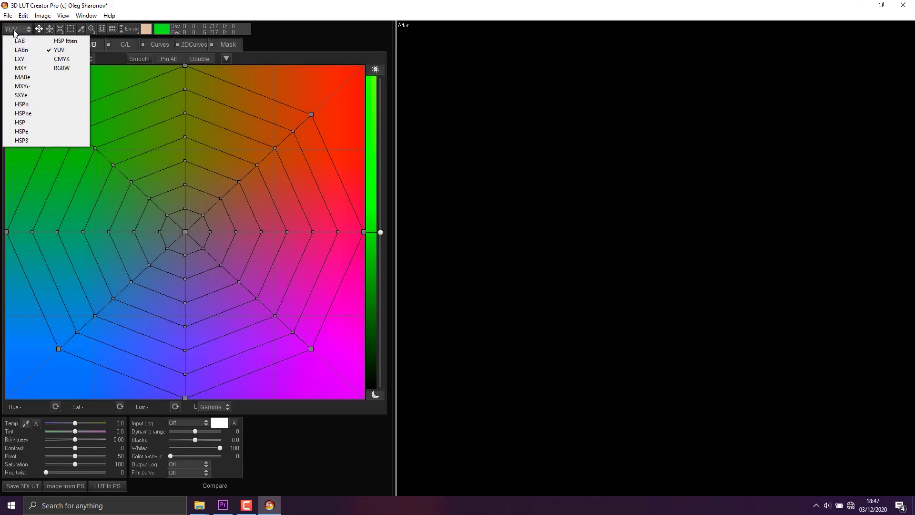
{"action": "left_click", "coordinate": [21, 49]}
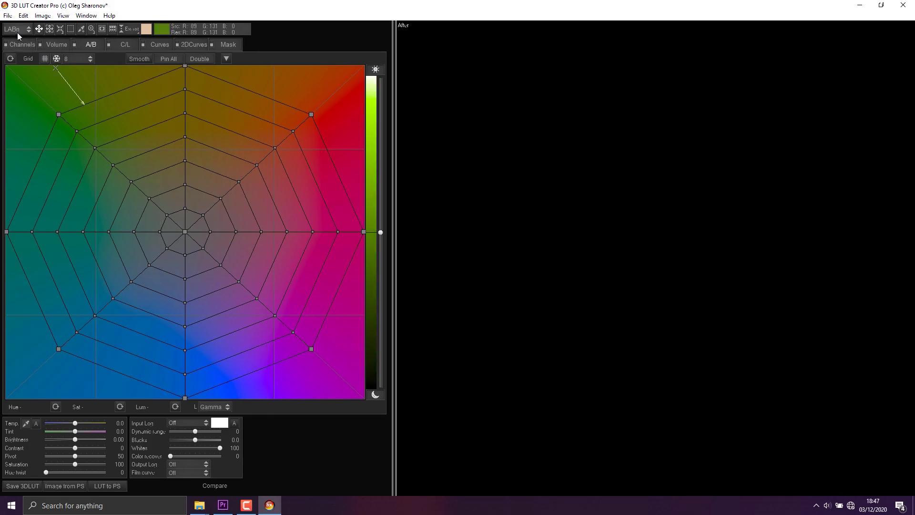
Show double A/B grids in a wider adjustments area, and load the exported still C0639.00_00_20_11.Still001.jpg
{"action": "left_click", "coordinate": [199, 59]}
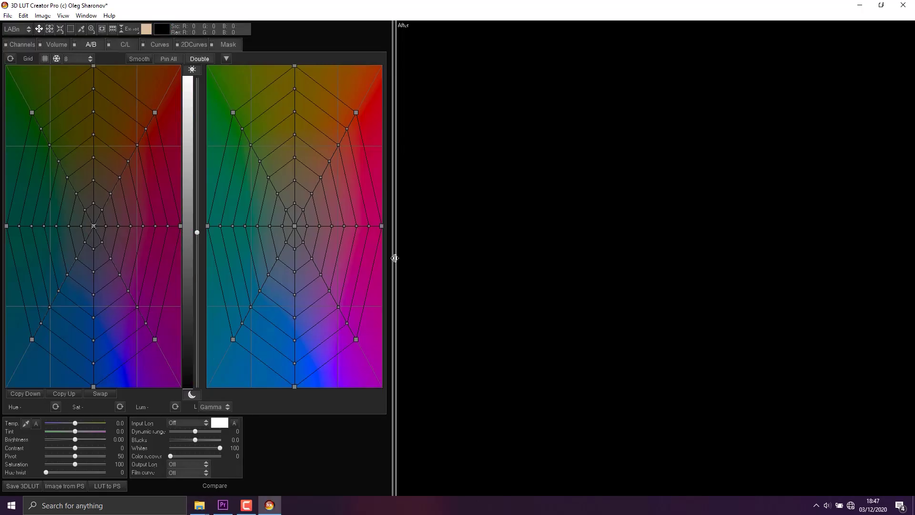
{"action": "left_click_drag", "start_coordinate": [395, 257], "coordinate": [453, 256]}
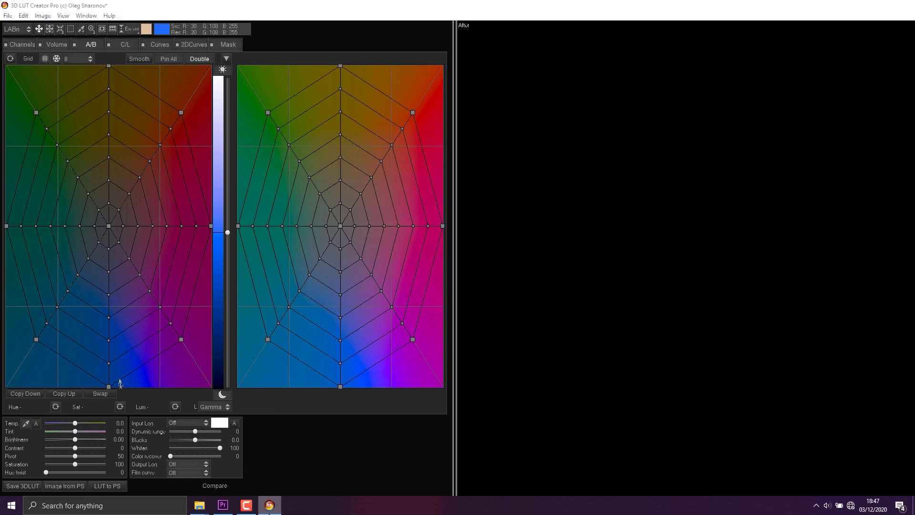
{"action": "left_click", "coordinate": [269, 504]}
{"action": "left_click_drag", "start_coordinate": [288, 139], "coordinate": [551, 228]}
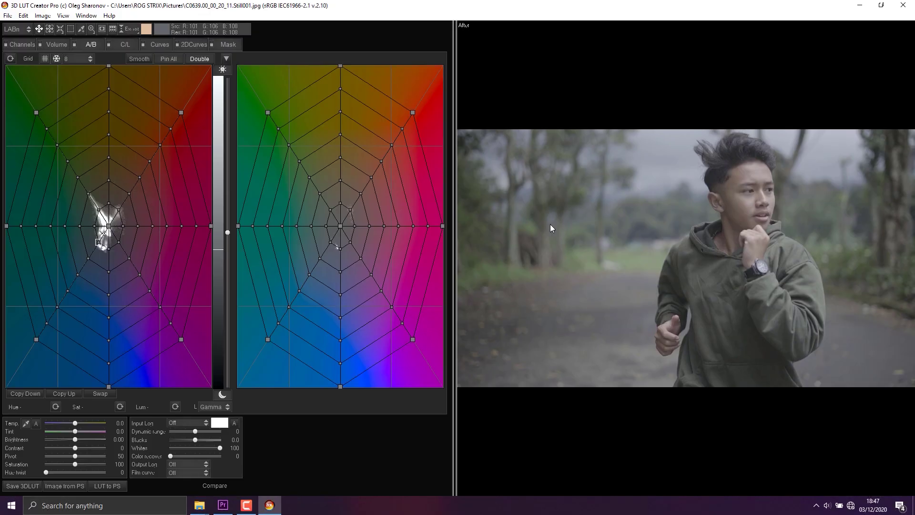
Switch the channel mixer from RGB Matrix to Camera calibration mode
{"action": "key", "text": "ctrl+1"}
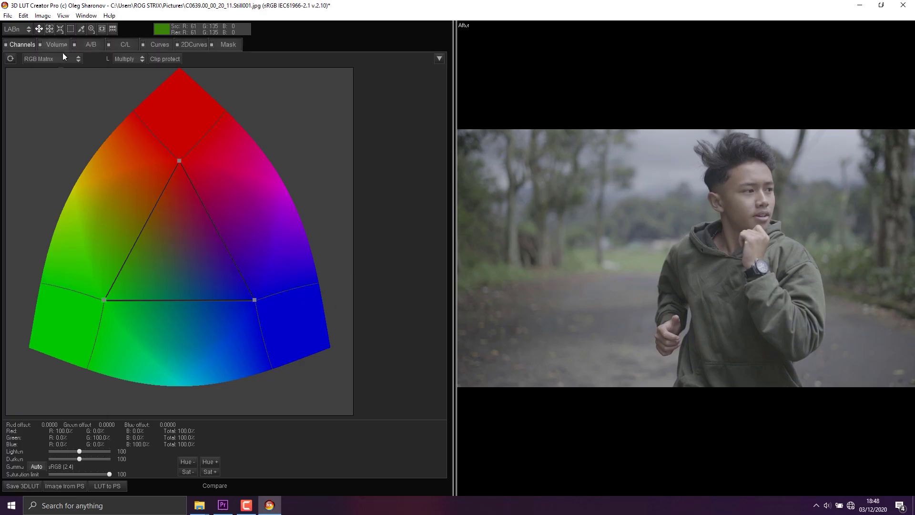
{"action": "left_click", "coordinate": [50, 59]}
{"action": "left_click", "coordinate": [52, 79]}
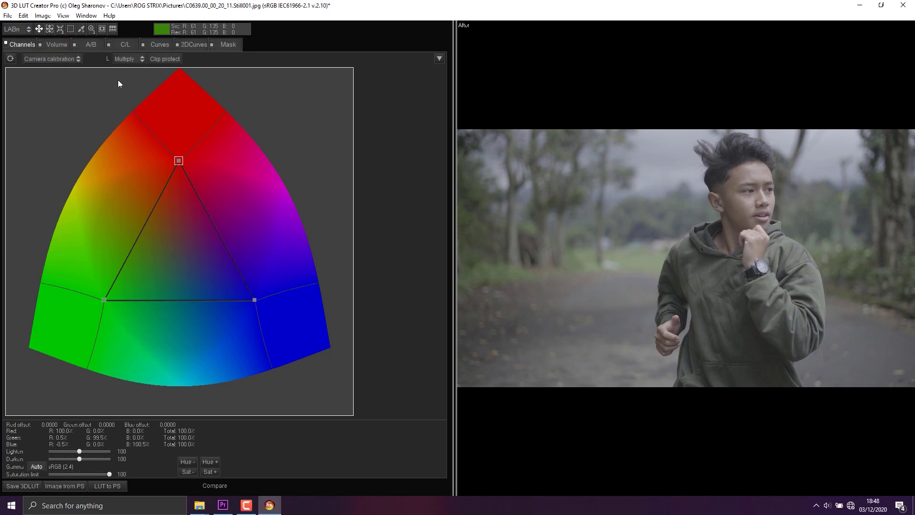
Try shifting the red, blue and green primaries toward a teal-and-orange look, and reset the channel mixer
{"action": "left_click_drag", "start_coordinate": [179, 161], "coordinate": [199, 163]}
{"action": "left_click_drag", "start_coordinate": [254, 300], "coordinate": [234, 350]}
{"action": "left_click_drag", "start_coordinate": [104, 300], "coordinate": [130, 325]}
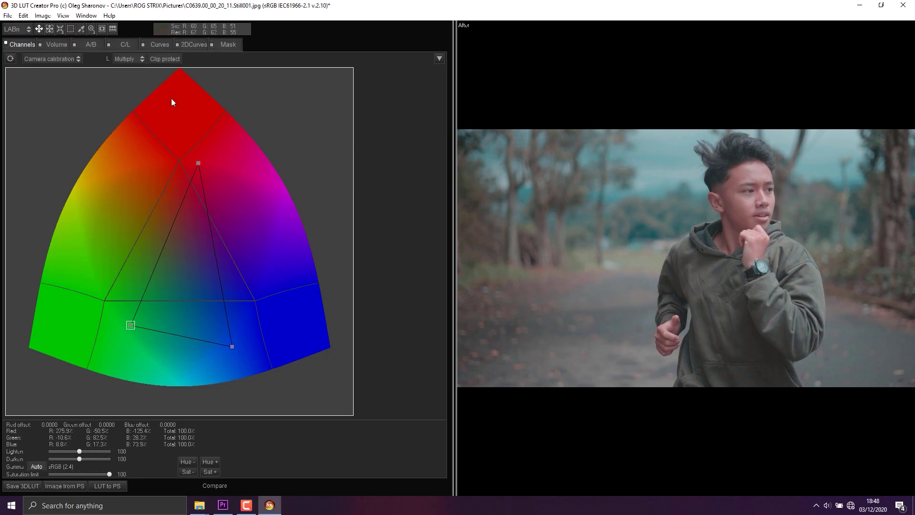
{"action": "left_click", "coordinate": [10, 59]}
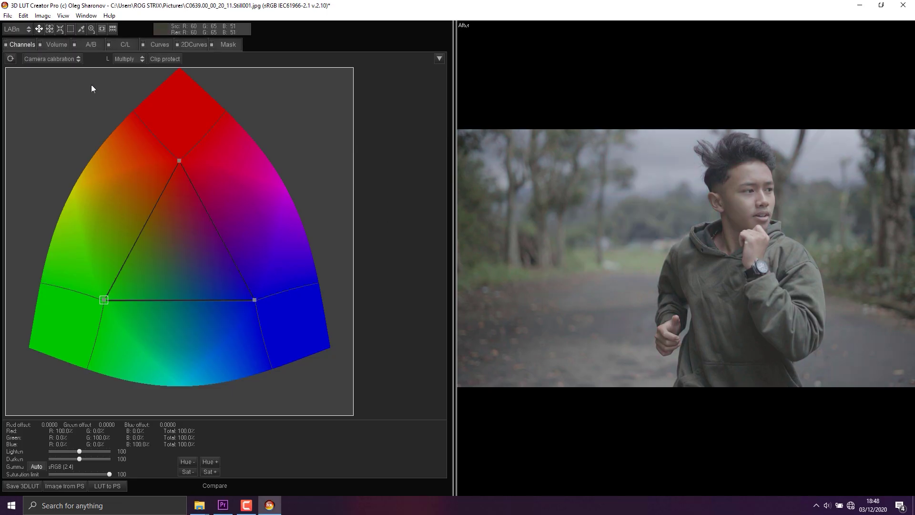
Shift the Volume point toward red, to about 42% red, 20% green and 38% blue
{"action": "left_click", "coordinate": [57, 45]}
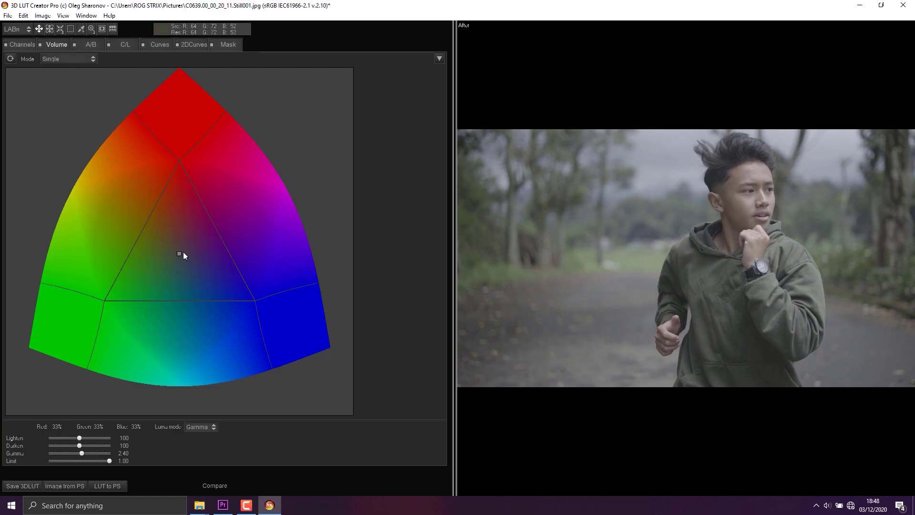
{"action": "left_click_drag", "start_coordinate": [180, 253], "coordinate": [186, 236]}
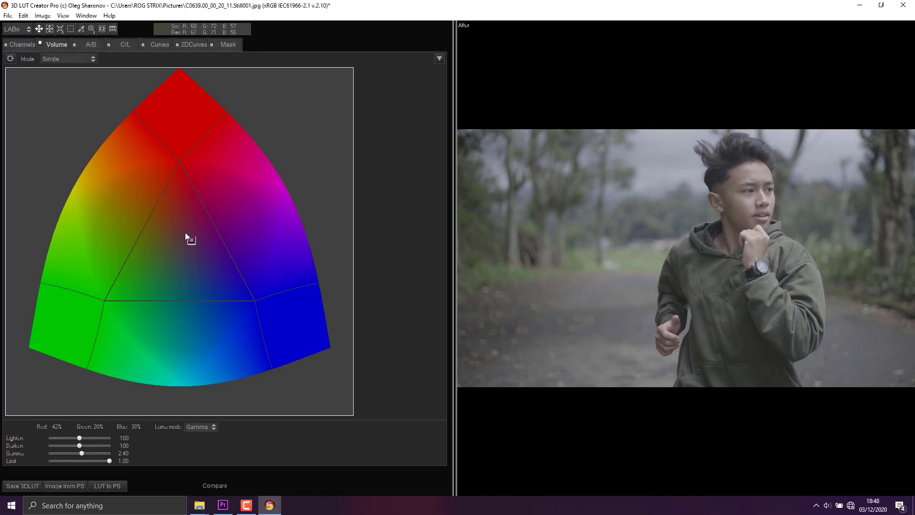
Return to the A/B grids and compare the single grid view with the double one
{"action": "left_click", "coordinate": [90, 45]}
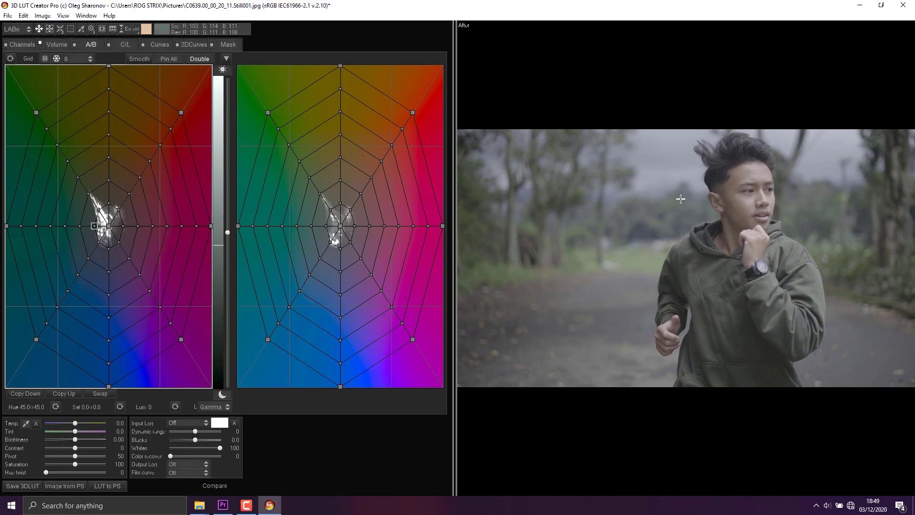
{"action": "left_click", "coordinate": [203, 58]}
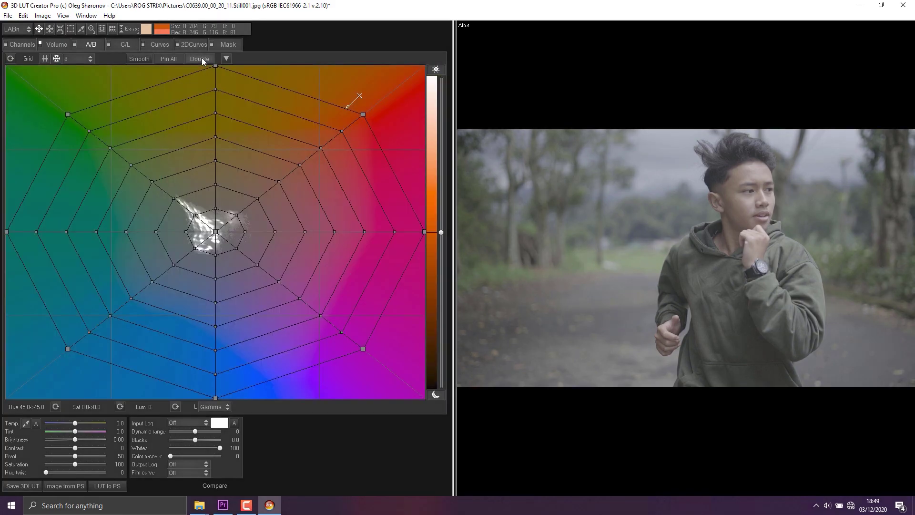
{"action": "left_click", "coordinate": [202, 58]}
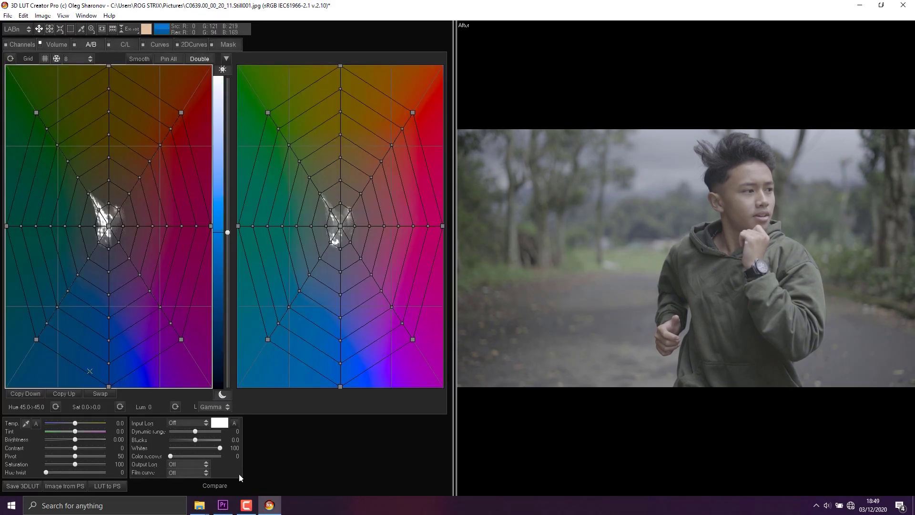
Show the Luminance and Master curves, and narrow the adjustments area to enlarge the image preview
{"action": "left_click", "coordinate": [158, 45]}
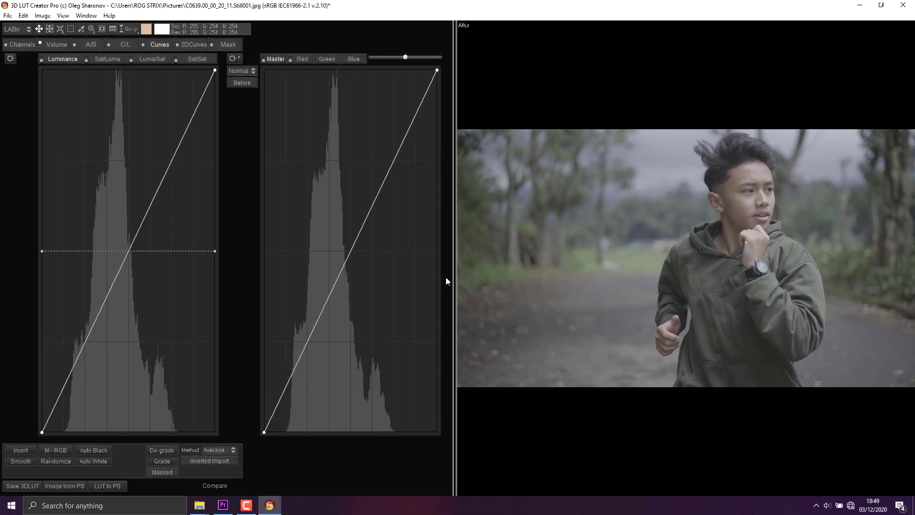
{"action": "left_click_drag", "start_coordinate": [455, 257], "coordinate": [400, 258]}
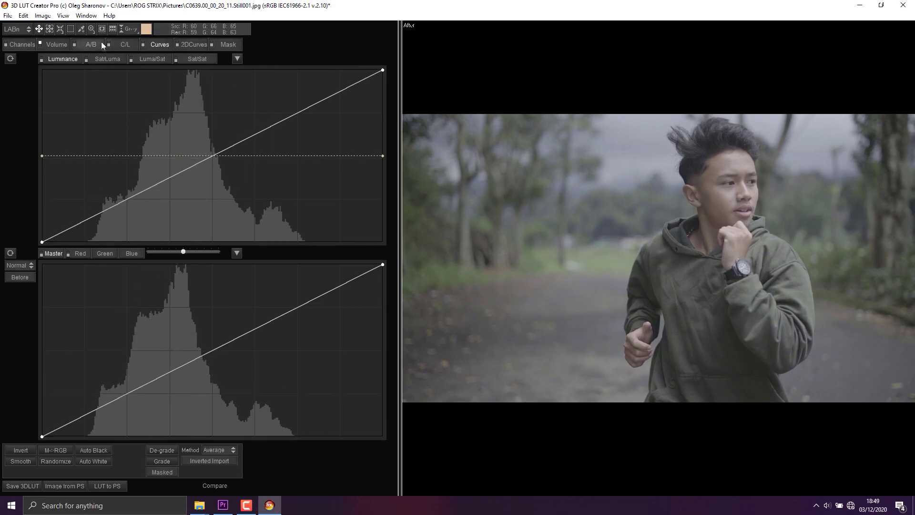
Show the Analyzer's color histogram and place its window over the lower edge of the image preview
{"action": "left_click", "coordinate": [92, 17]}
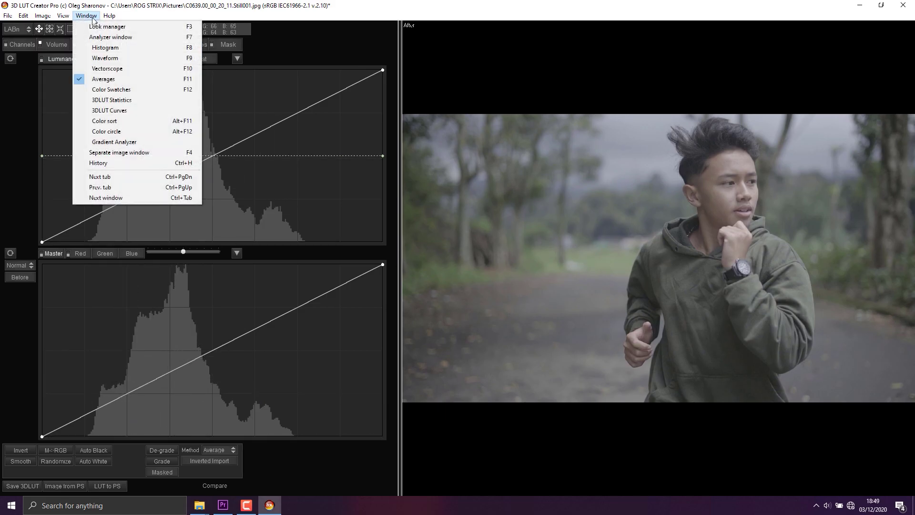
{"action": "left_click", "coordinate": [106, 48]}
{"action": "left_click_drag", "start_coordinate": [430, 116], "coordinate": [442, 423]}
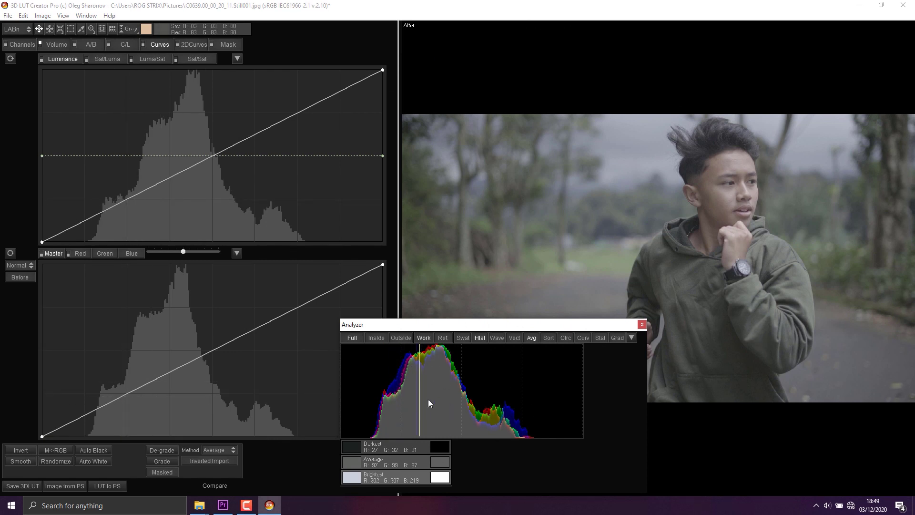
Raise the Luminance curve's highlights with a shadow point near the diagonal, trying and undoing a slight dip in the Master curve
{"action": "left_click_drag", "start_coordinate": [273, 125], "coordinate": [271, 103]}
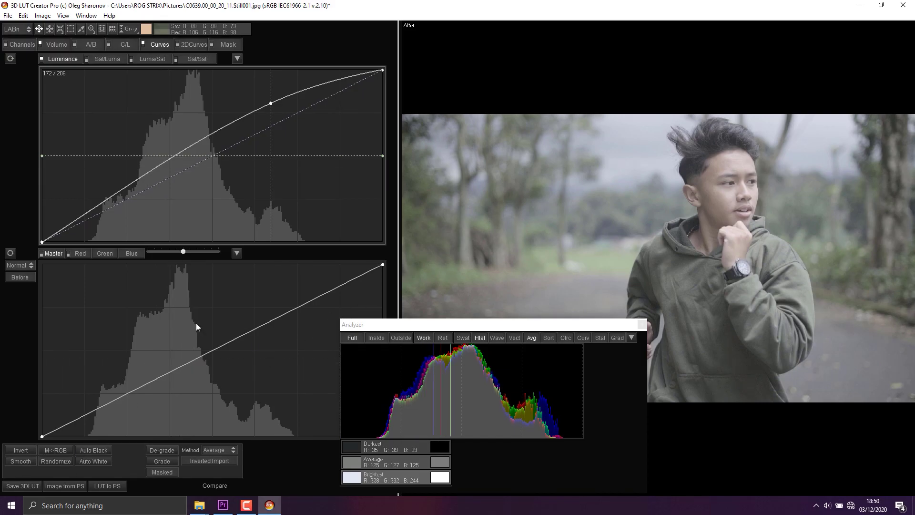
{"action": "left_click_drag", "start_coordinate": [268, 105], "coordinate": [285, 111]}
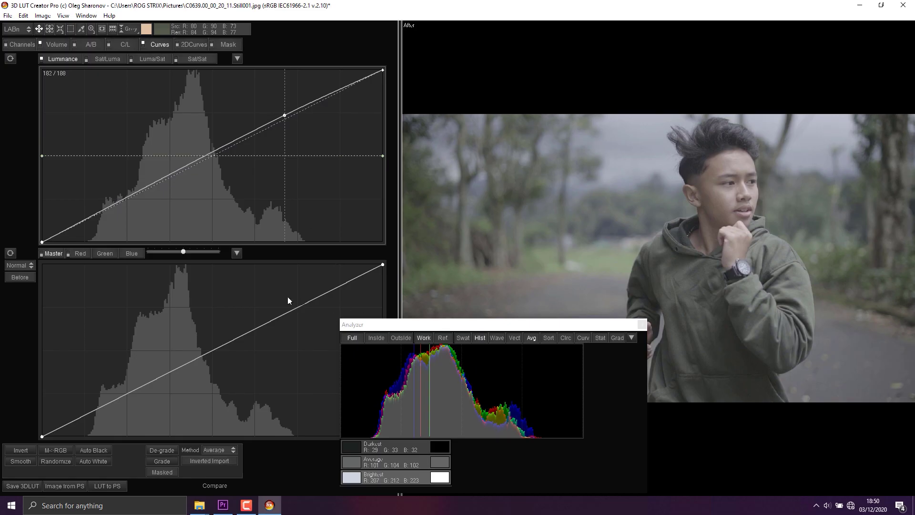
{"action": "left_click_drag", "start_coordinate": [286, 314], "coordinate": [285, 319]}
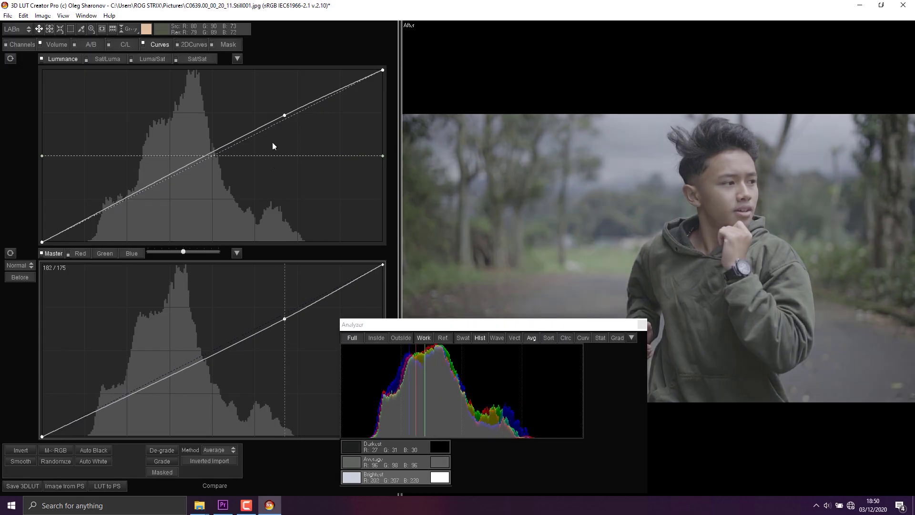
{"action": "key", "text": "ctrl+z"}
{"action": "mouse_move", "coordinate": [285, 115]}
{"action": "left_mouse_down"}
{"action": "mouse_move", "coordinate": [280, 109]}
{"action": "mouse_move", "coordinate": [281, 124]}
{"action": "mouse_move", "coordinate": [278, 108]}
{"action": "left_mouse_up"}
Add three points to the Master curve at 189/193, 123/127 and 58/52
{"action": "left_click", "coordinate": [293, 306]}
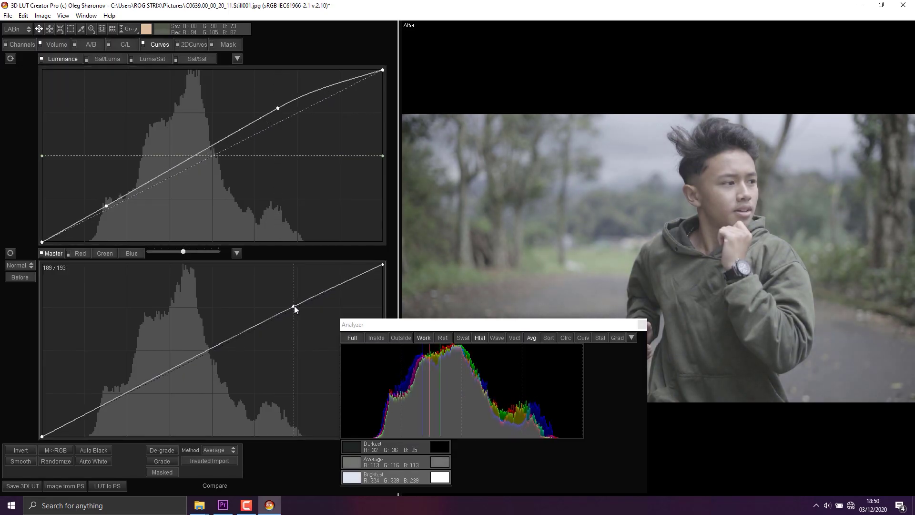
{"action": "left_click", "coordinate": [205, 352]}
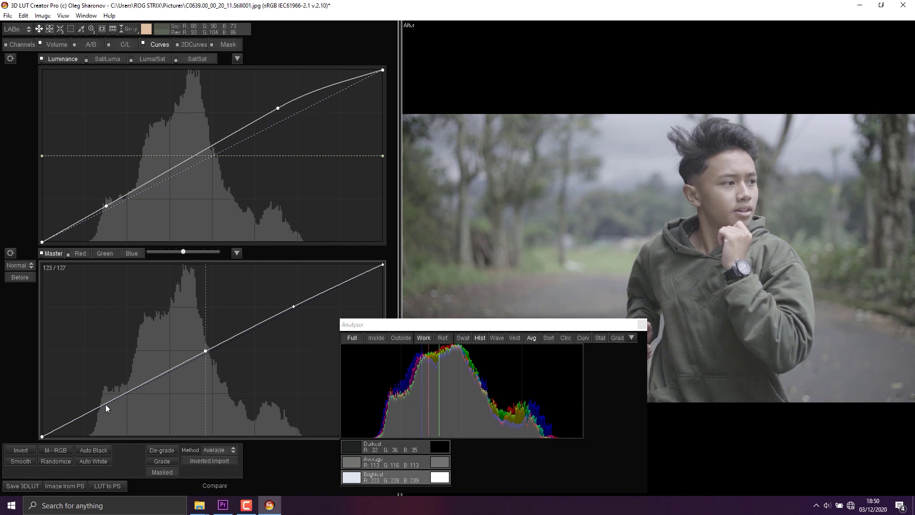
{"action": "left_click_drag", "start_coordinate": [118, 401], "coordinate": [120, 402]}
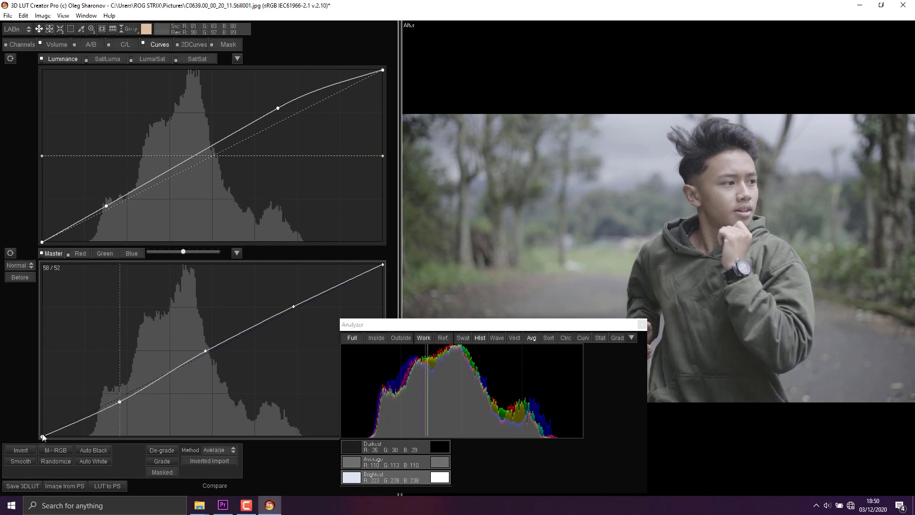
Move the Master curve's black point inward and its white point to 245/255, and lower the Luminance curve's white end with the shadow point at 49/54
{"action": "left_click_drag", "start_coordinate": [42, 437], "coordinate": [83, 436]}
{"action": "left_click_drag", "start_coordinate": [382, 264], "coordinate": [369, 259]}
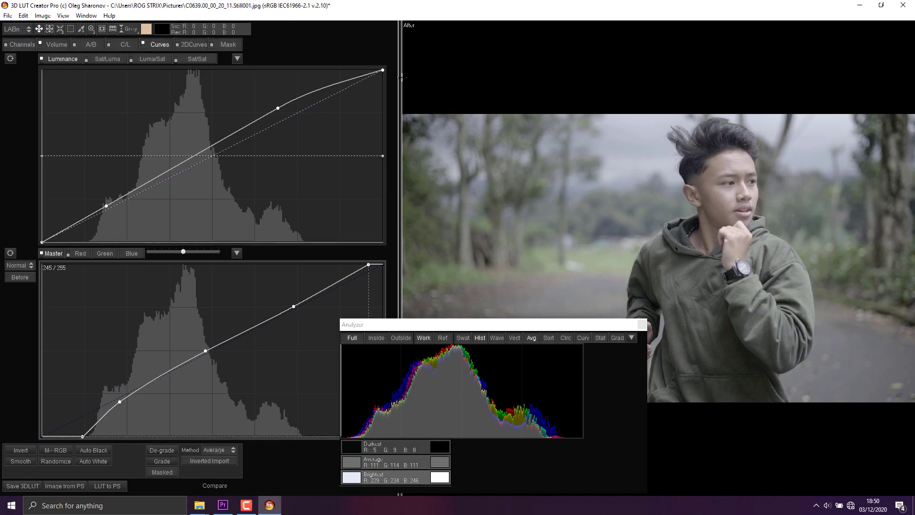
{"action": "mouse_move", "coordinate": [383, 72]}
{"action": "left_mouse_down"}
{"action": "mouse_move", "coordinate": [385, 81]}
{"action": "mouse_move", "coordinate": [384, 61]}
{"action": "mouse_move", "coordinate": [384, 85]}
{"action": "left_mouse_up"}
{"action": "left_click_drag", "start_coordinate": [107, 204], "coordinate": [108, 205]}
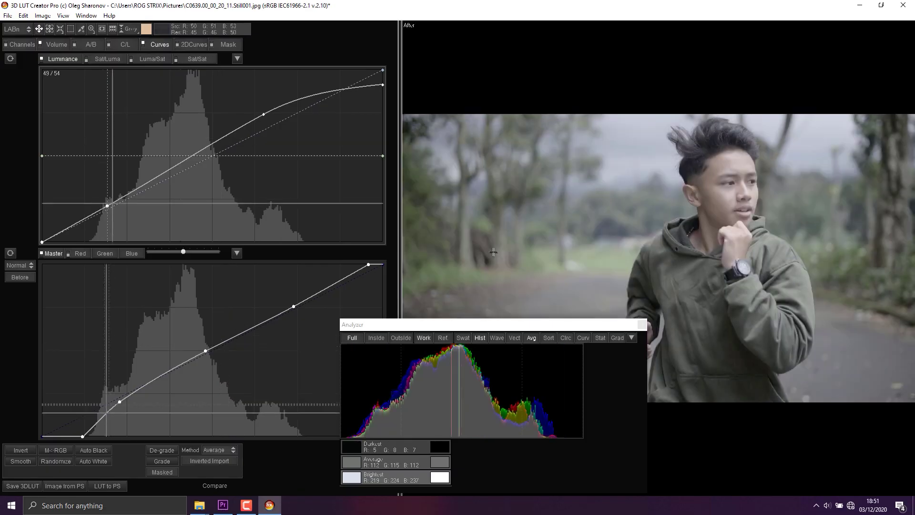
Set the Sat/Luma curve's start point to 125, raise its end point slightly, and set the Luma/Sat curve's start point to 113
{"action": "left_click", "coordinate": [107, 58]}
{"action": "left_click_drag", "start_coordinate": [42, 157], "coordinate": [42, 122]}
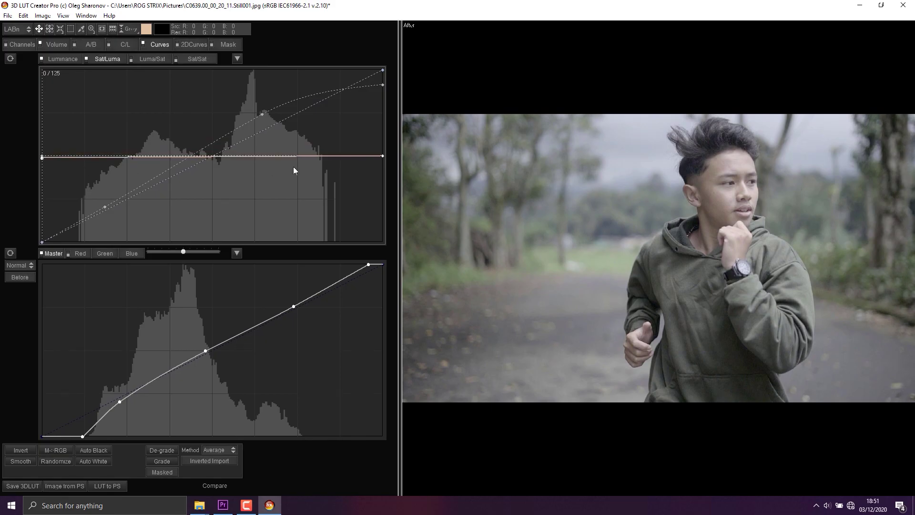
{"action": "left_click_drag", "start_coordinate": [379, 158], "coordinate": [390, 89]}
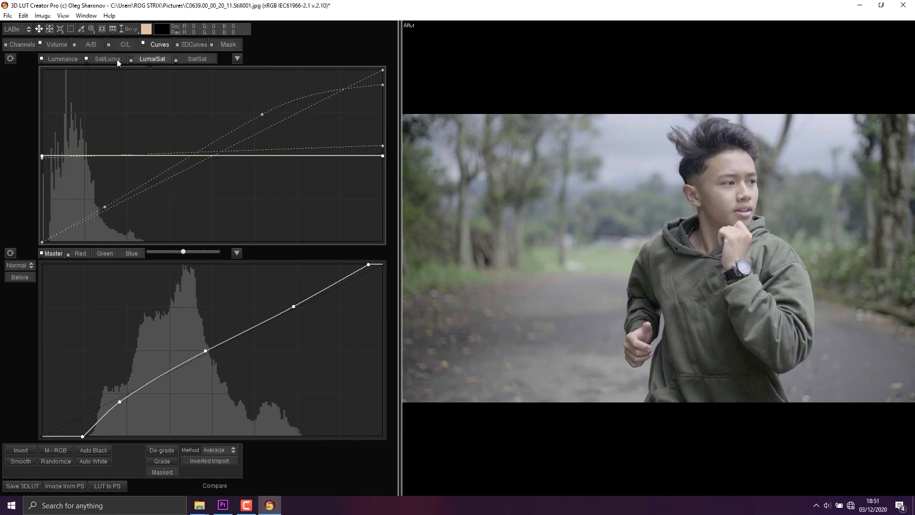
{"action": "mouse_move", "coordinate": [42, 156]}
{"action": "left_mouse_down"}
{"action": "mouse_move", "coordinate": [47, 148]}
{"action": "mouse_move", "coordinate": [46, 162]}
{"action": "mouse_move", "coordinate": [35, 151]}
{"action": "mouse_move", "coordinate": [35, 165]}
{"action": "left_mouse_up"}
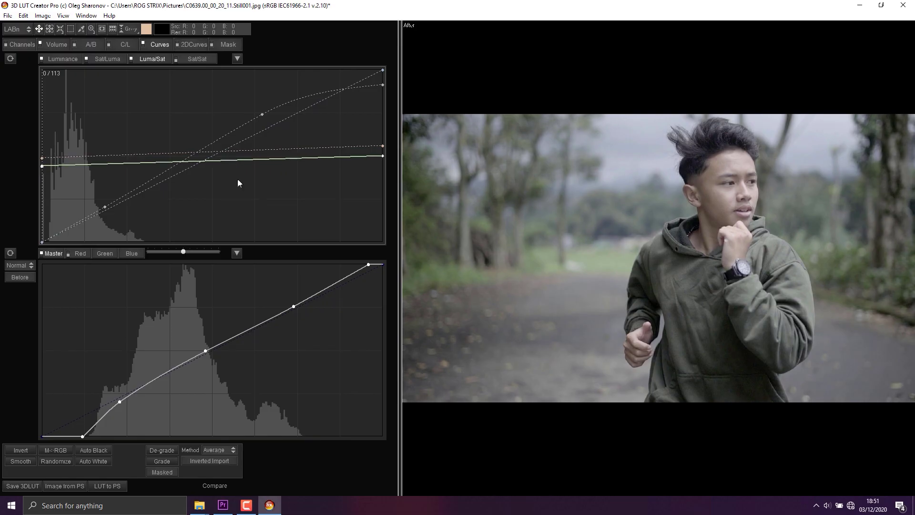
{"action": "left_click", "coordinate": [197, 59]}
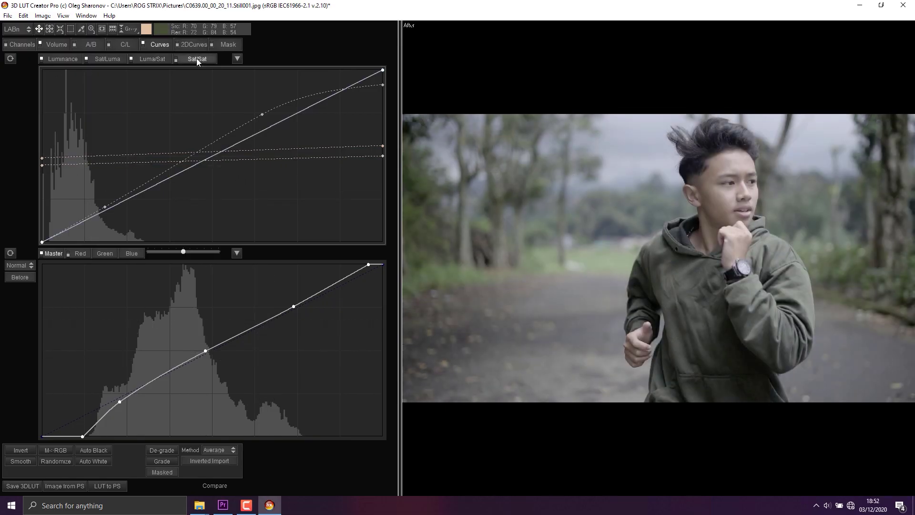
{"action": "key", "text": "ctrl+z"}
Try moving outer green, red and yellow points in the A/B grids, and undo each move
{"action": "left_click", "coordinate": [91, 44]}
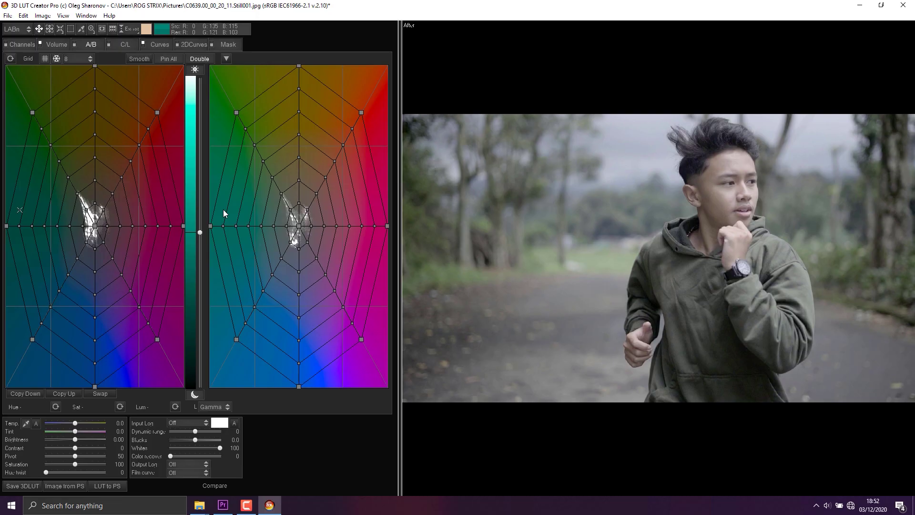
{"action": "left_click_drag", "start_coordinate": [32, 113], "coordinate": [23, 68]}
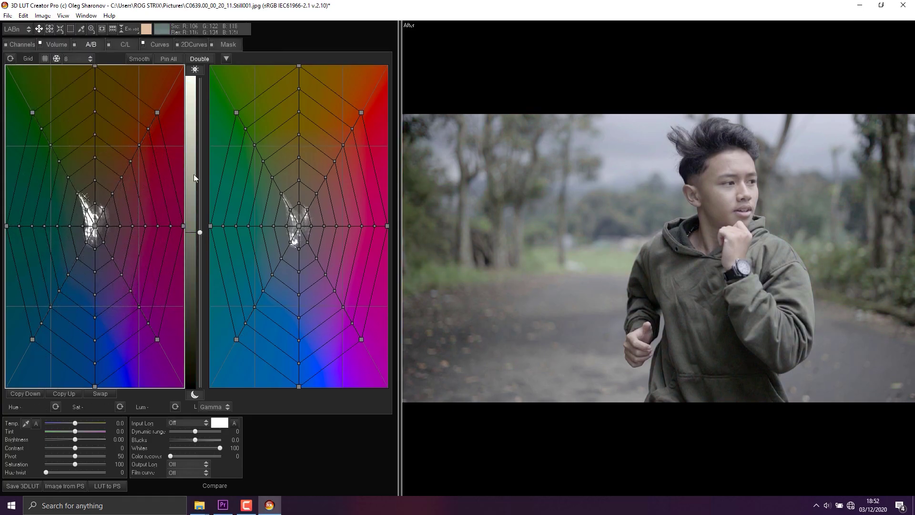
{"action": "mouse_move", "coordinate": [361, 113]}
{"action": "left_mouse_down"}
{"action": "mouse_move", "coordinate": [313, 196]}
{"action": "mouse_move", "coordinate": [364, 153]}
{"action": "mouse_move", "coordinate": [349, 101]}
{"action": "left_mouse_up"}
{"action": "key", "text": "ctrl+z"}
{"action": "left_click_drag", "start_coordinate": [299, 66], "coordinate": [255, 89]}
{"action": "key", "text": "ctrl+z"}
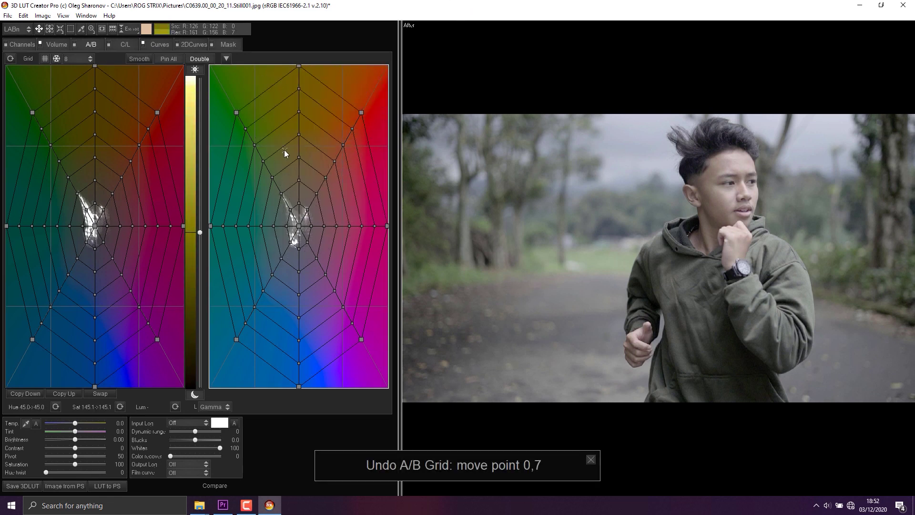
Try brightening the first A/B grid's inner red point to Lum +29, and undo it
{"action": "left_click", "coordinate": [113, 194]}
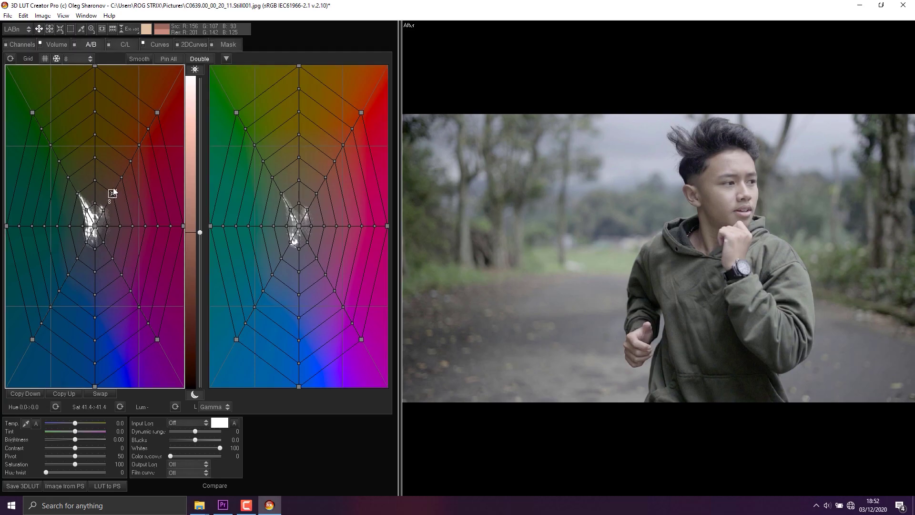
{"action": "mouse_move", "coordinate": [114, 166]}
{"action": "left_mouse_down"}
{"action": "mouse_move", "coordinate": [117, 214]}
{"action": "mouse_move", "coordinate": [114, 135]}
{"action": "mouse_move", "coordinate": [110, 237]}
{"action": "mouse_move", "coordinate": [110, 167]}
{"action": "mouse_move", "coordinate": [130, 188]}
{"action": "mouse_move", "coordinate": [130, 179]}
{"action": "left_mouse_up"}
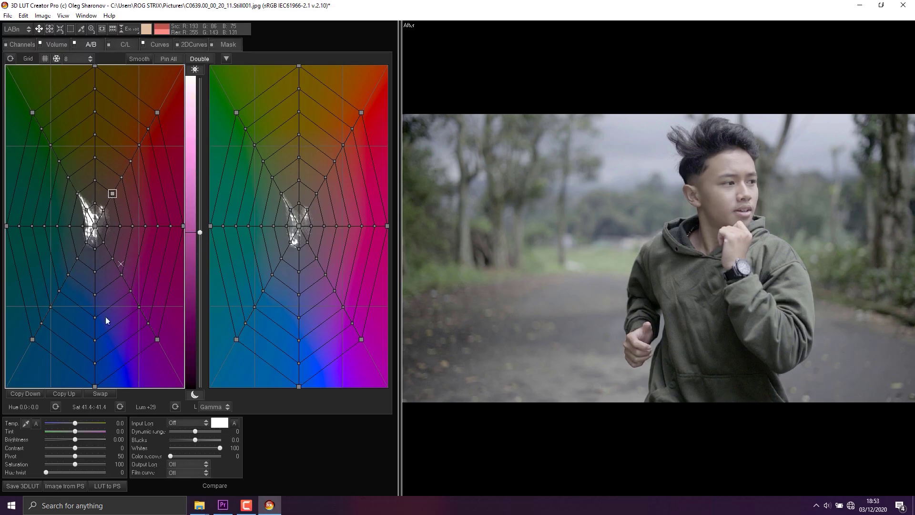
{"action": "key", "text": "ctrl+z"}
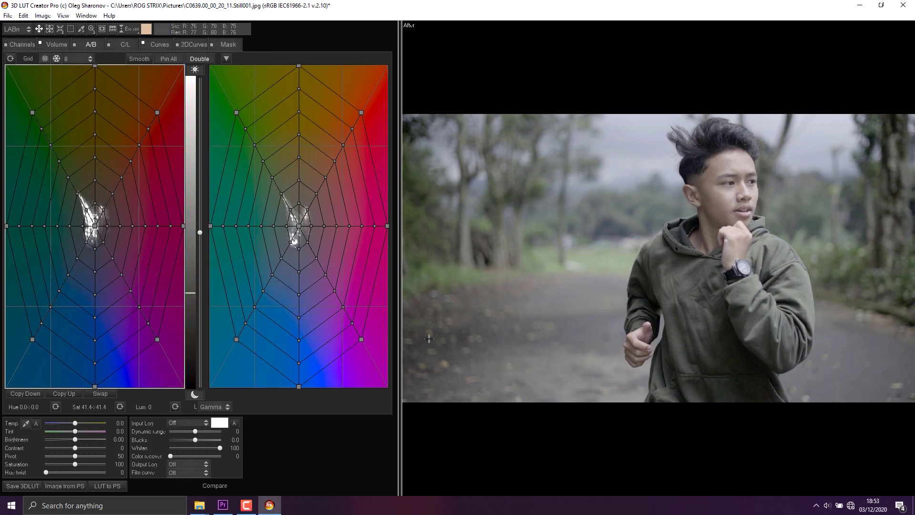
Gather the blue-side points of the first A/B grid together toward blue, and shift the second grid's blue points toward cyan-teal
{"action": "left_click_drag", "start_coordinate": [32, 339], "coordinate": [61, 347]}
{"action": "left_click_drag", "start_coordinate": [95, 386], "coordinate": [119, 348]}
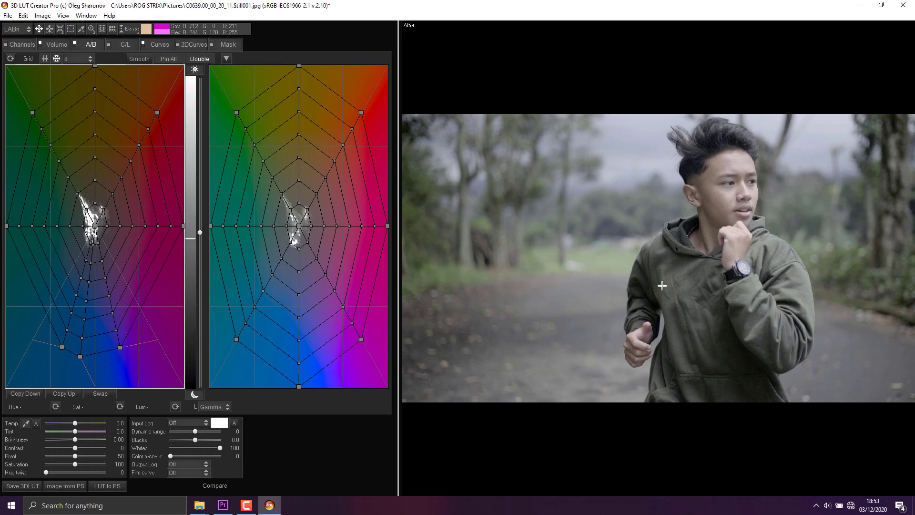
{"action": "left_click_drag", "start_coordinate": [78, 261], "coordinate": [94, 308]}
{"action": "left_click_drag", "start_coordinate": [299, 387], "coordinate": [265, 327]}
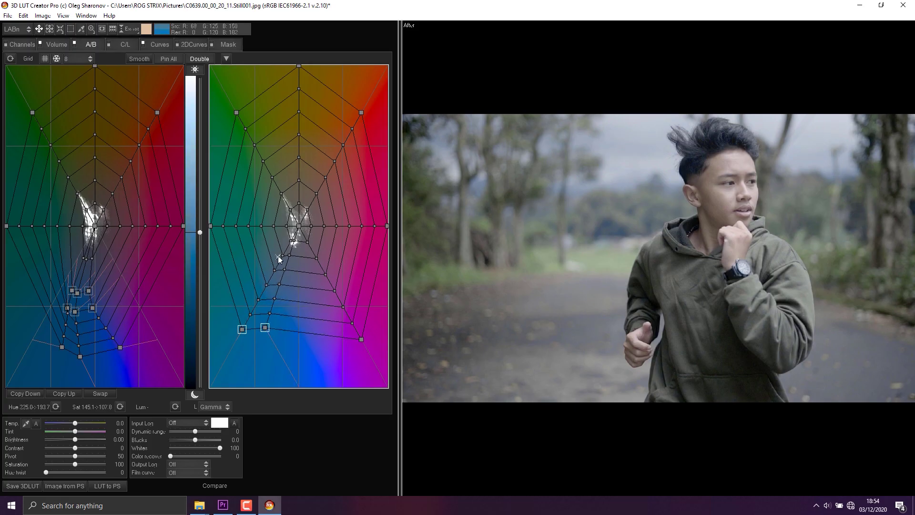
{"action": "left_click_drag", "start_coordinate": [296, 256], "coordinate": [264, 218]}
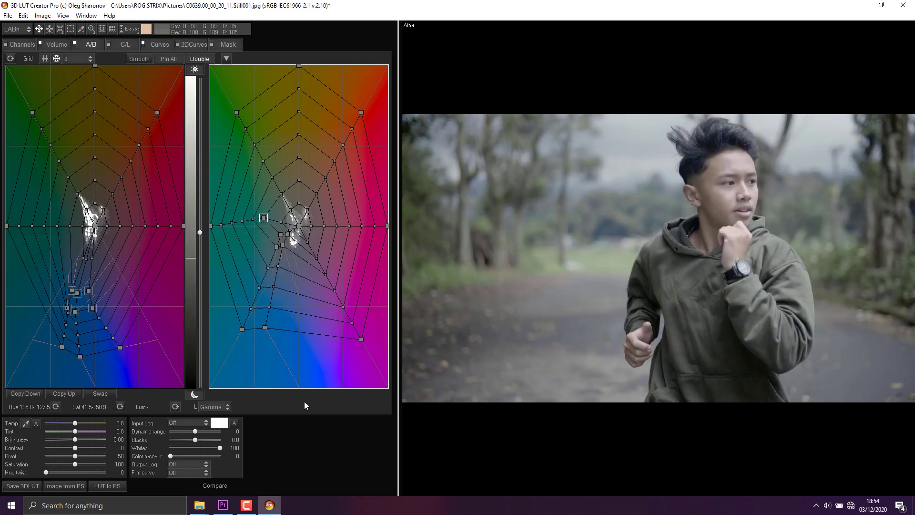
Move the green and yellow points of both A/B grids together toward yellow, and pull the first grid's teal-green points inward
{"action": "left_click", "coordinate": [32, 113]}
{"action": "left_click_drag", "start_coordinate": [34, 111], "coordinate": [95, 115]}
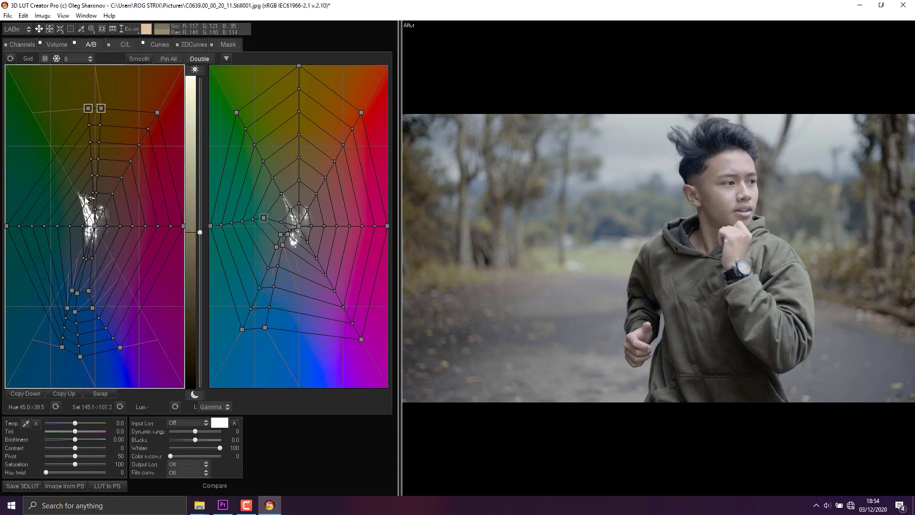
{"action": "left_click_drag", "start_coordinate": [97, 174], "coordinate": [90, 165]}
{"action": "left_click_drag", "start_coordinate": [7, 226], "coordinate": [65, 216]}
{"action": "left_click_drag", "start_coordinate": [299, 66], "coordinate": [320, 94]}
{"action": "left_click_drag", "start_coordinate": [315, 191], "coordinate": [293, 161]}
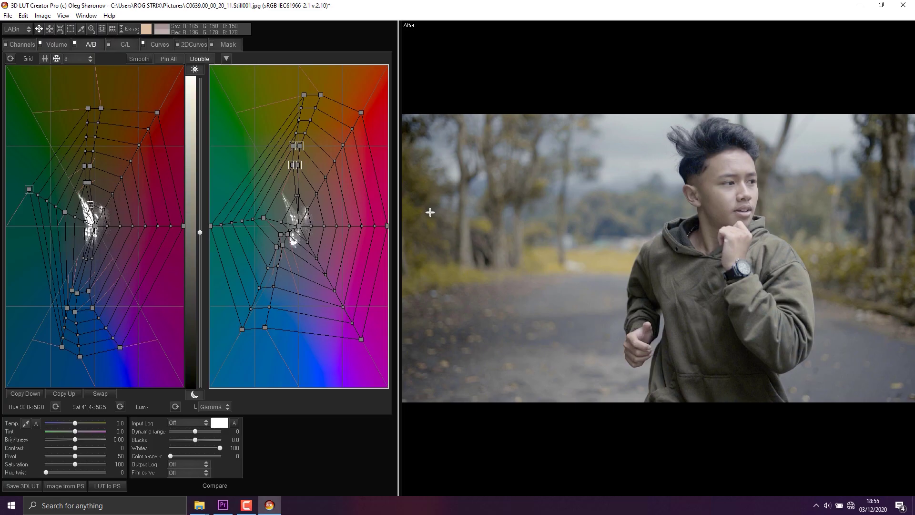
Shift the first A/B grid's outermost magenta point toward red, to hue 333.6 and saturation 150.0
{"action": "left_click", "coordinate": [185, 226]}
{"action": "mouse_move", "coordinate": [185, 227]}
{"action": "left_mouse_down"}
{"action": "mouse_move", "coordinate": [167, 225]}
{"action": "mouse_move", "coordinate": [188, 228]}
{"action": "left_mouse_up"}
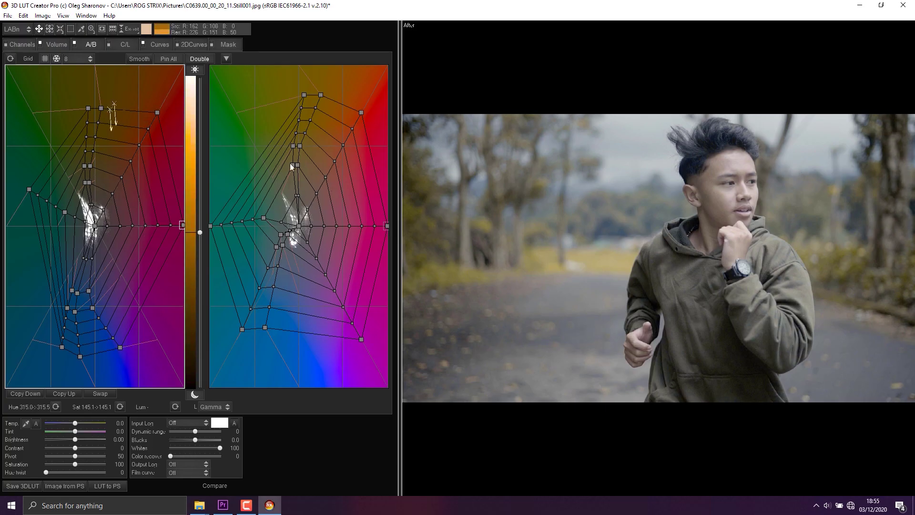
{"action": "left_click_drag", "start_coordinate": [183, 225], "coordinate": [183, 172]}
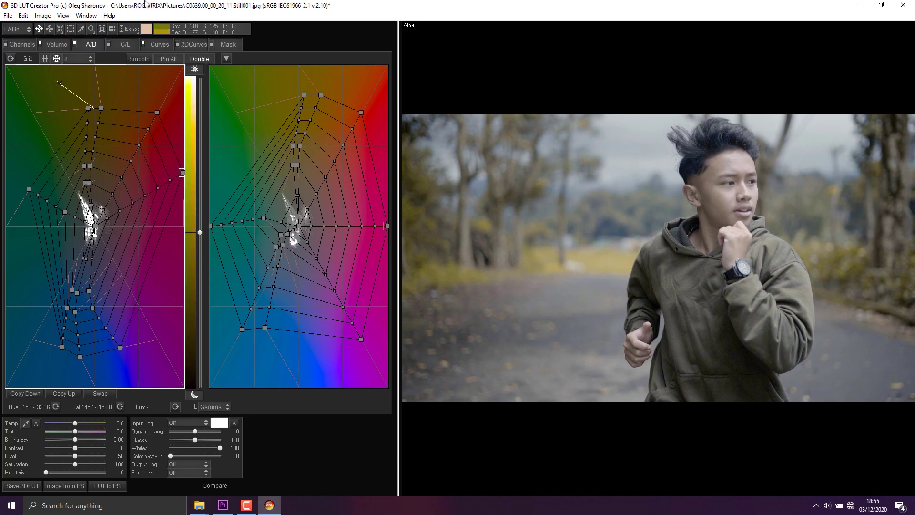
Adjust the skin tones by moving magenta points of both A/B grids toward red and the first grid's inner red point to hue 352.1, saturation 78.4
{"action": "left_click", "coordinate": [91, 29]}
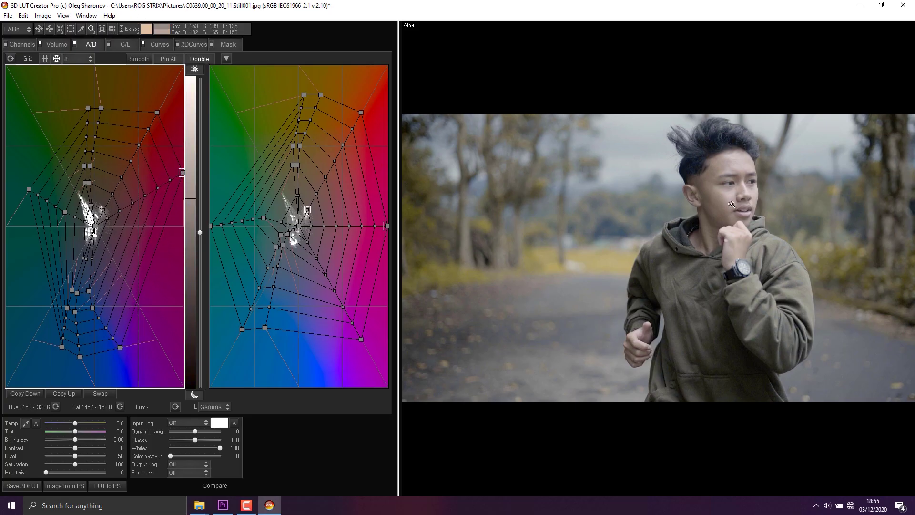
{"action": "left_click", "coordinate": [761, 168]}
{"action": "left_click", "coordinate": [761, 167]}
{"action": "left_click", "coordinate": [40, 28]}
{"action": "left_click_drag", "start_coordinate": [120, 226], "coordinate": [141, 214]}
{"action": "left_click_drag", "start_coordinate": [385, 225], "coordinate": [380, 143]}
{"action": "left_click_drag", "start_coordinate": [324, 226], "coordinate": [333, 176]}
{"action": "left_click_drag", "start_coordinate": [113, 193], "coordinate": [133, 174]}
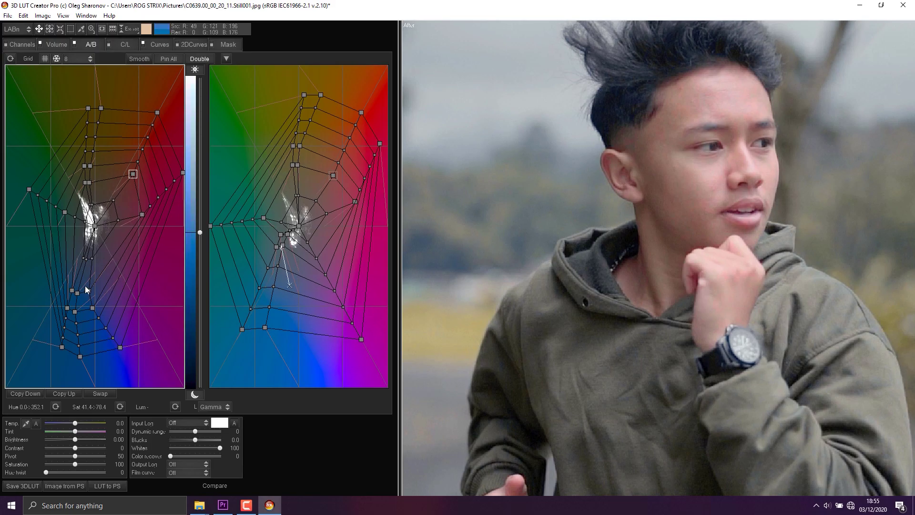
Spread the first A/B grid's purple points outward, and refine both grids' middle magenta points, with the second grid's at hue 335.9, saturation 111.1
{"action": "left_click_drag", "start_coordinate": [97, 308], "coordinate": [125, 346]}
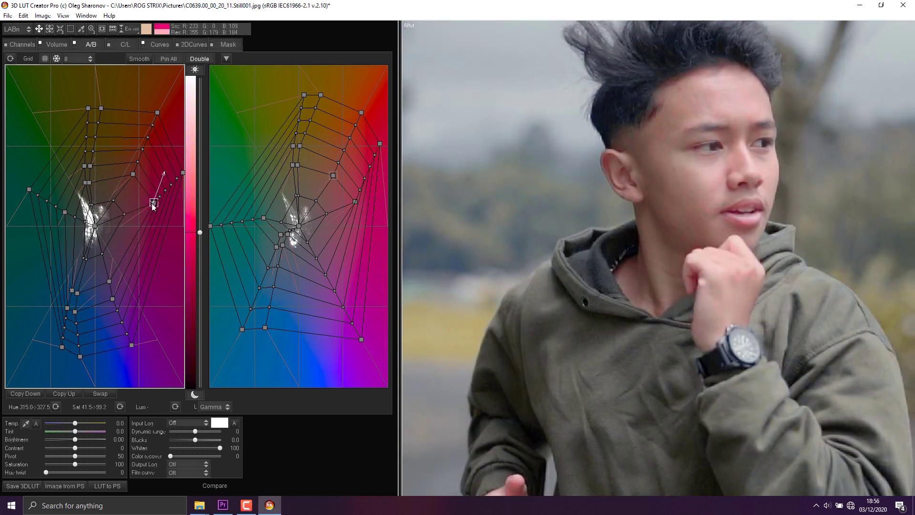
{"action": "left_click_drag", "start_coordinate": [356, 200], "coordinate": [362, 182]}
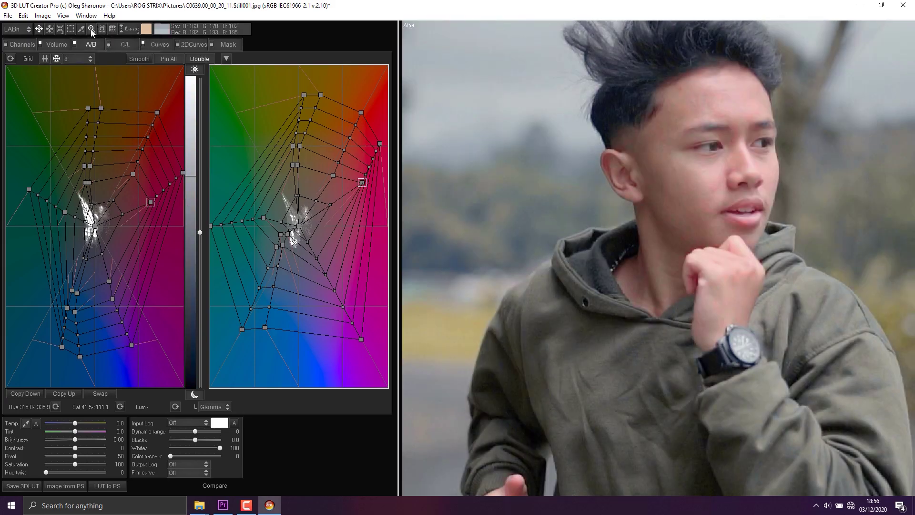
{"action": "left_click", "coordinate": [91, 28]}
{"action": "left_click", "coordinate": [555, 400]}
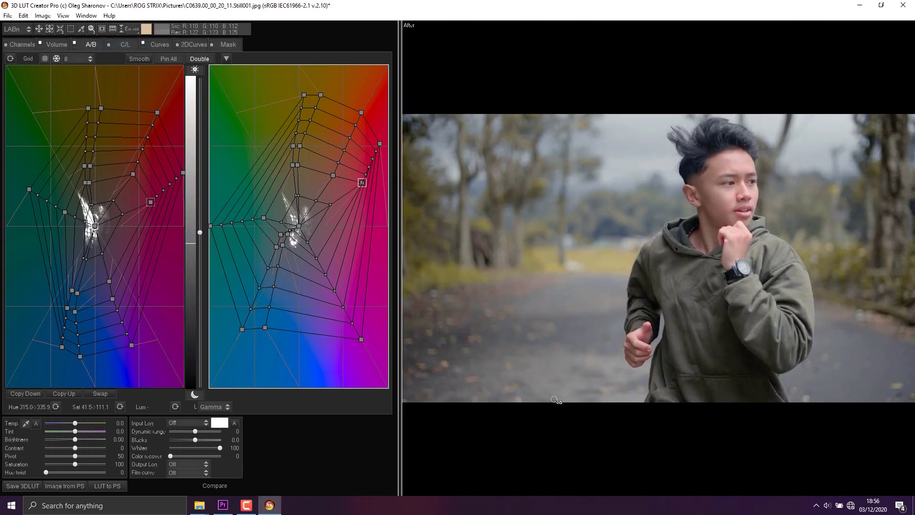
Rotate the C/L grids' axis angle to 40° and select the second grid's darkest neutral point
{"action": "left_click", "coordinate": [121, 46]}
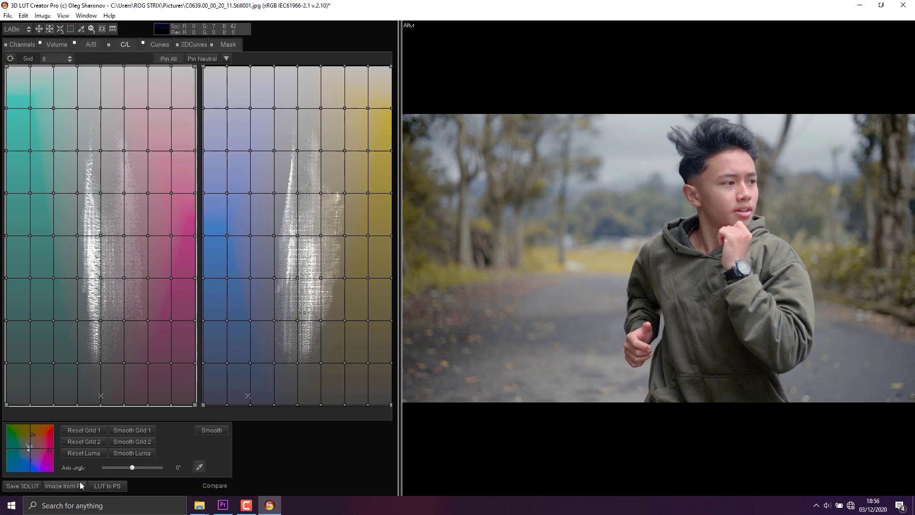
{"action": "left_click_drag", "start_coordinate": [132, 468], "coordinate": [145, 467]}
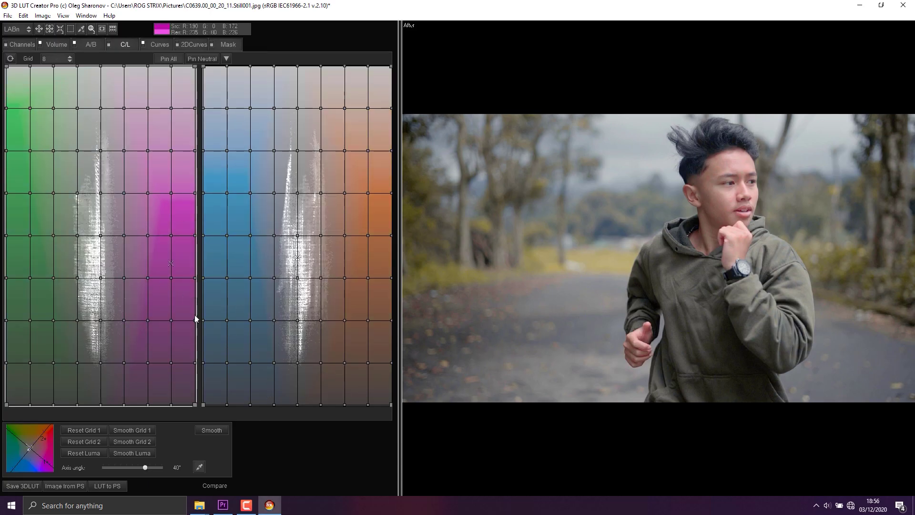
{"action": "left_click", "coordinate": [297, 404]}
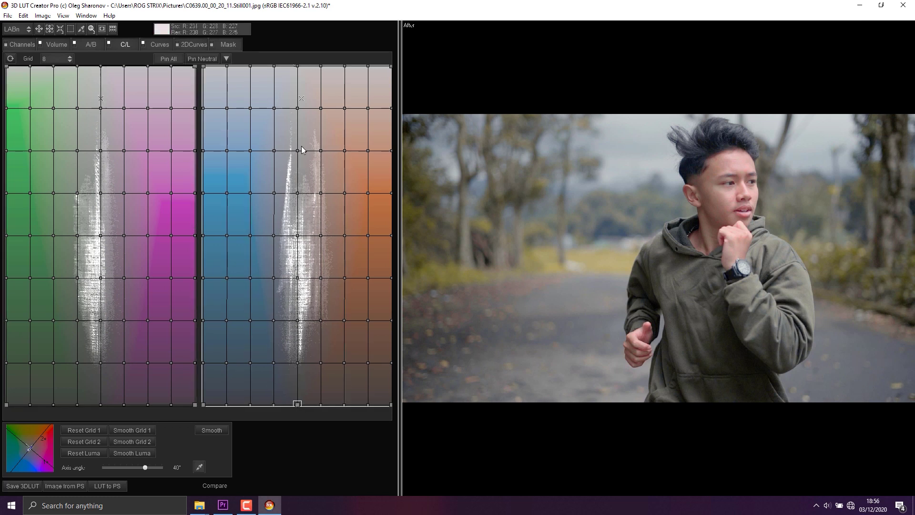
Push the second C/L grid's darkest neutral and blue-side points toward blue, and spread its midtone blue and orange points outward
{"action": "left_click_drag", "start_coordinate": [273, 404], "coordinate": [293, 427]}
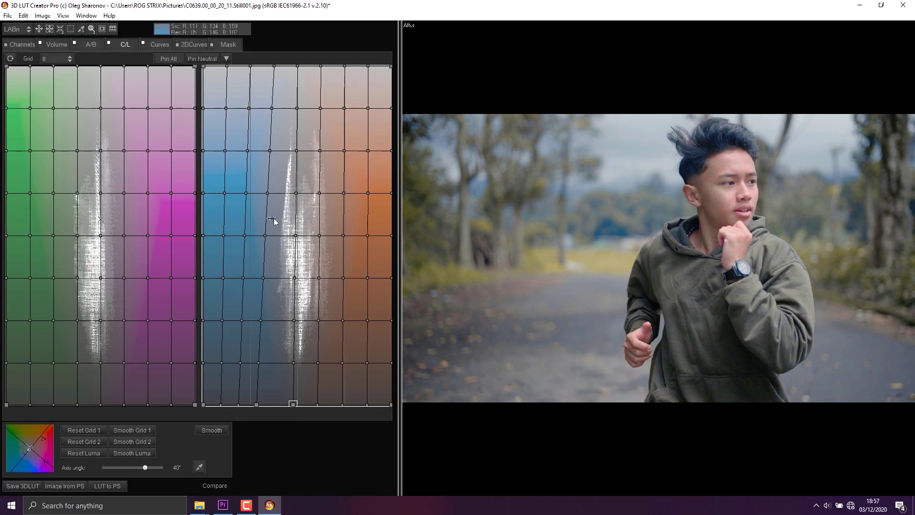
{"action": "left_click_drag", "start_coordinate": [265, 236], "coordinate": [263, 234]}
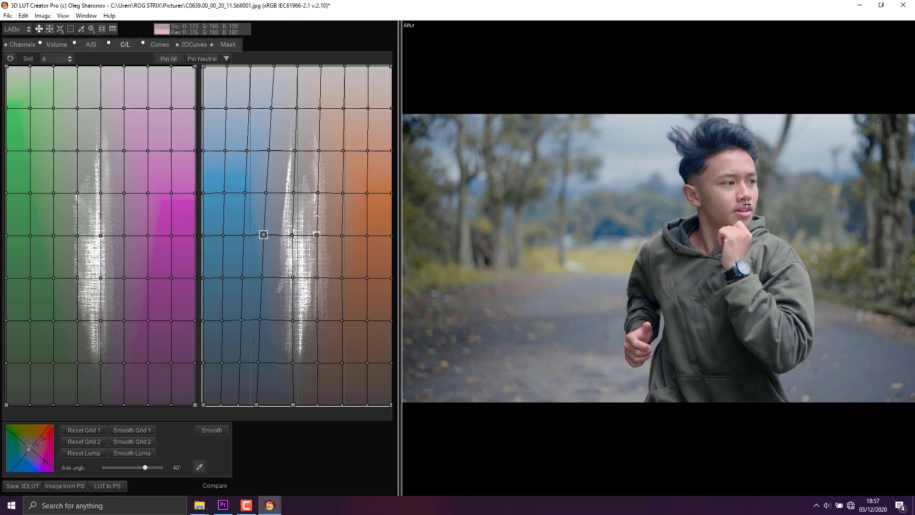
{"action": "left_click_drag", "start_coordinate": [317, 233], "coordinate": [319, 233]}
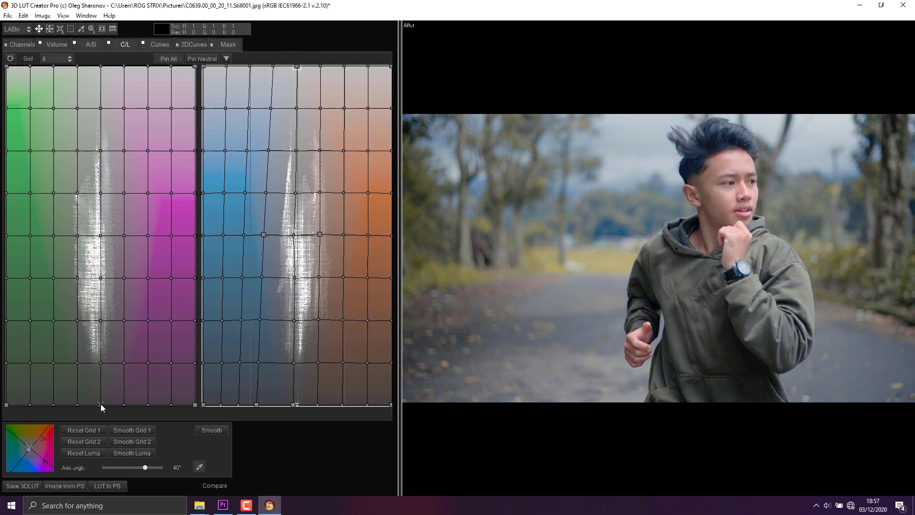
Shift the first C/L grid's darkest neutral point toward green, and spread its dark and midtone magenta and green points outward
{"action": "left_click_drag", "start_coordinate": [101, 404], "coordinate": [131, 415]}
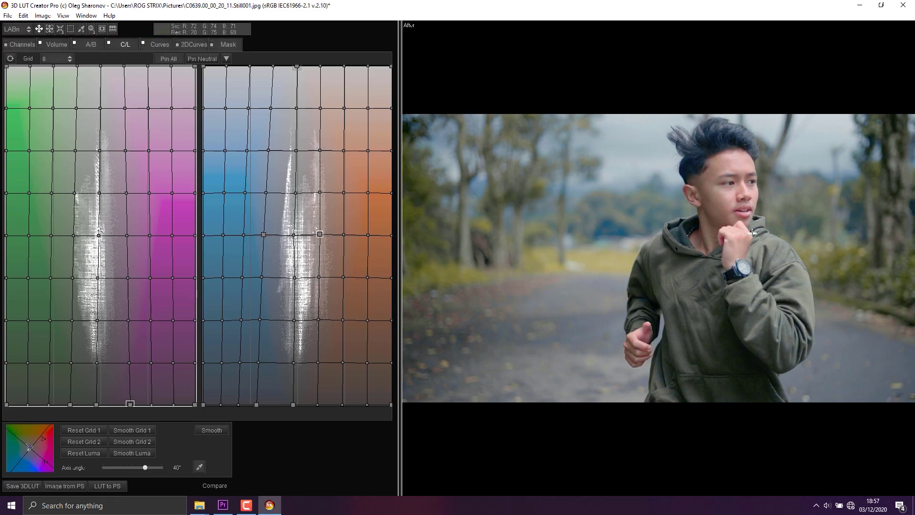
{"action": "mouse_move", "coordinate": [131, 405]}
{"action": "left_mouse_down"}
{"action": "mouse_move", "coordinate": [86, 411]}
{"action": "mouse_move", "coordinate": [130, 421]}
{"action": "left_mouse_up"}
{"action": "left_click_drag", "start_coordinate": [126, 236], "coordinate": [72, 237]}
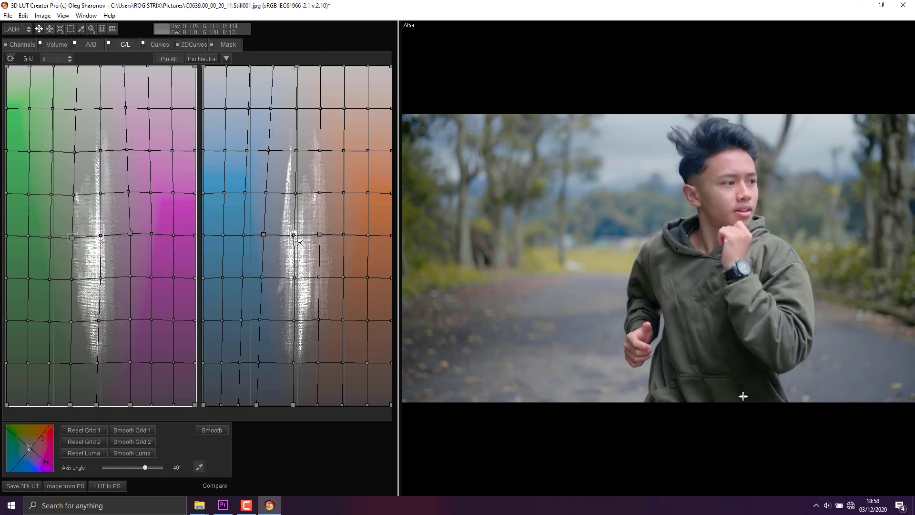
Shift the first A/B grid's inner yellow points toward green and the second's toward red, and move the second grid's red points toward orange
{"action": "left_click", "coordinate": [94, 43]}
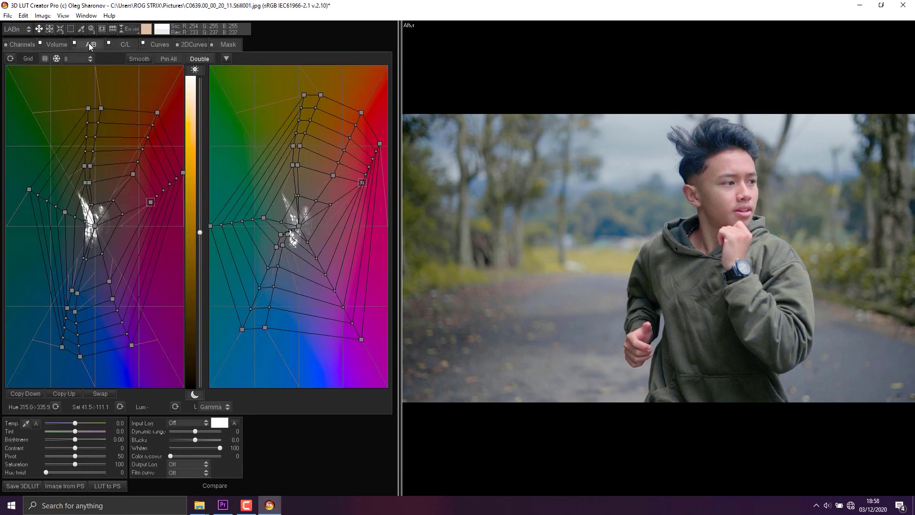
{"action": "left_click_drag", "start_coordinate": [106, 191], "coordinate": [83, 185]}
{"action": "left_click_drag", "start_coordinate": [296, 164], "coordinate": [305, 167]}
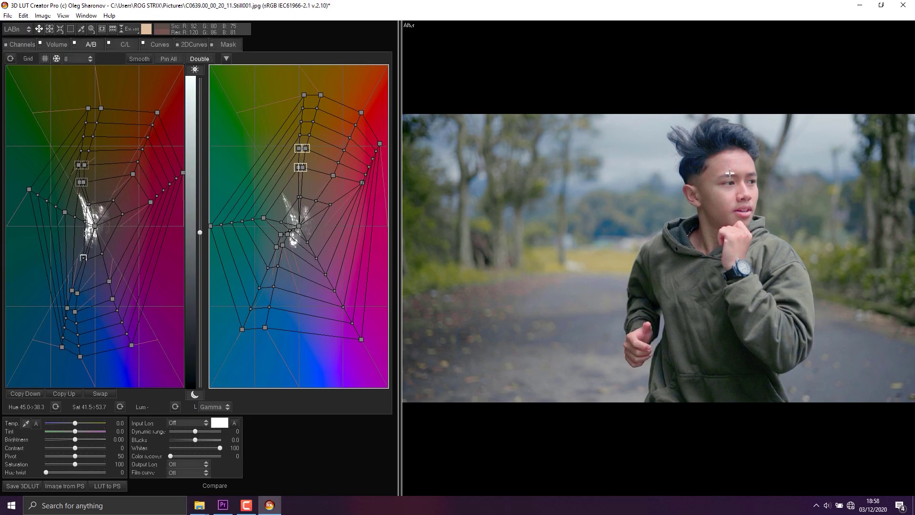
{"action": "left_click_drag", "start_coordinate": [316, 194], "coordinate": [327, 176]}
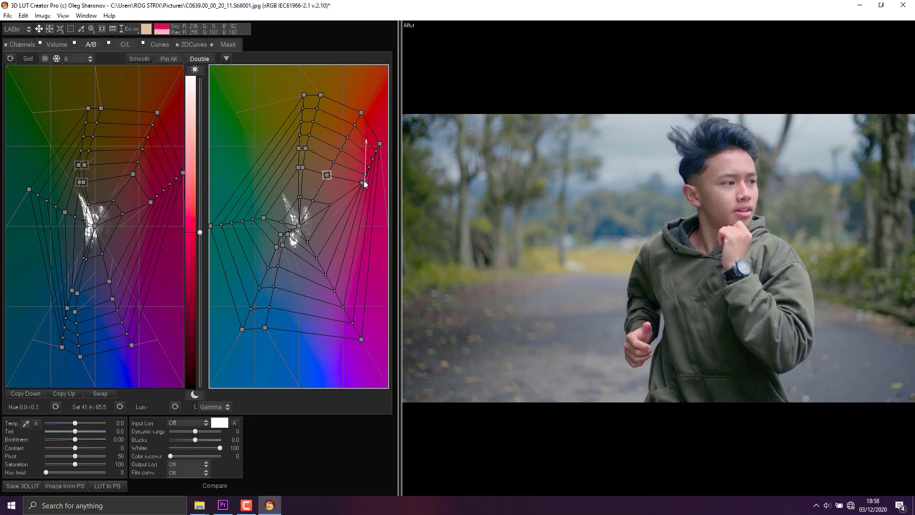
{"action": "left_click_drag", "start_coordinate": [380, 143], "coordinate": [368, 122]}
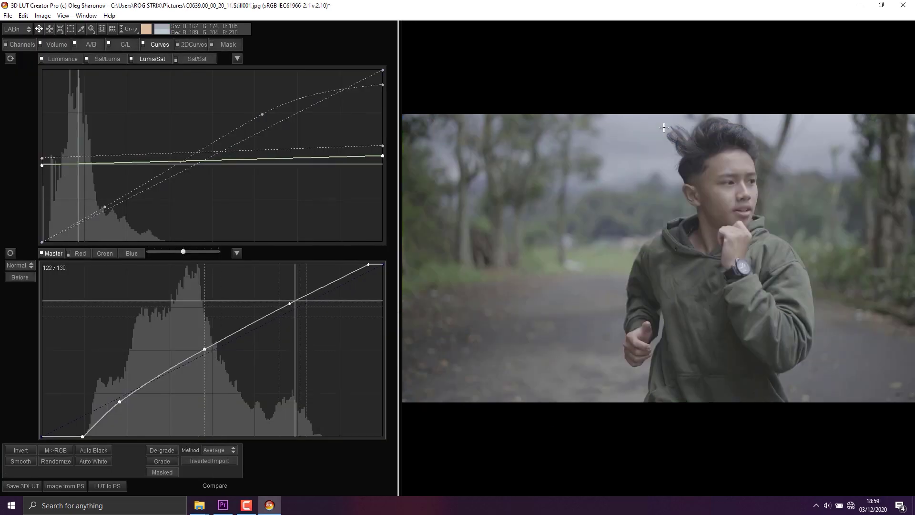
{"action": "left_click", "coordinate": [189, 44]}
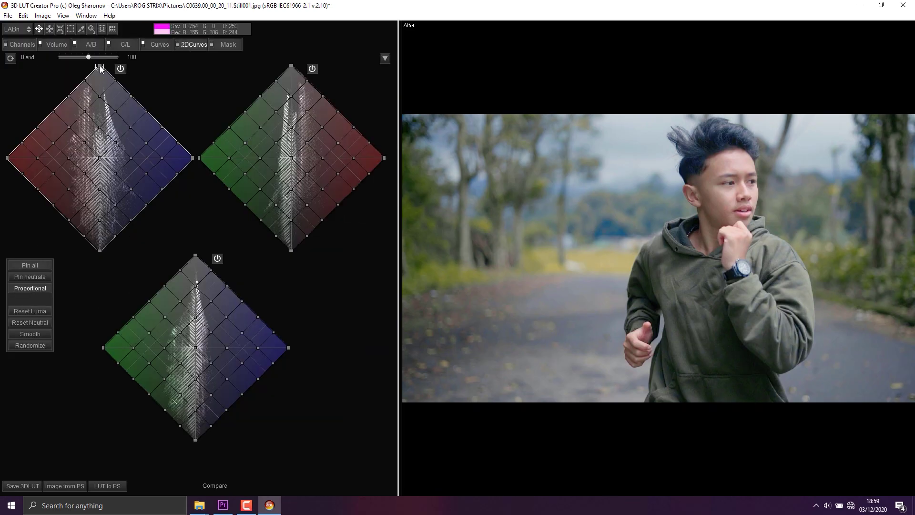
{"action": "left_click_drag", "start_coordinate": [101, 67], "coordinate": [102, 33]}
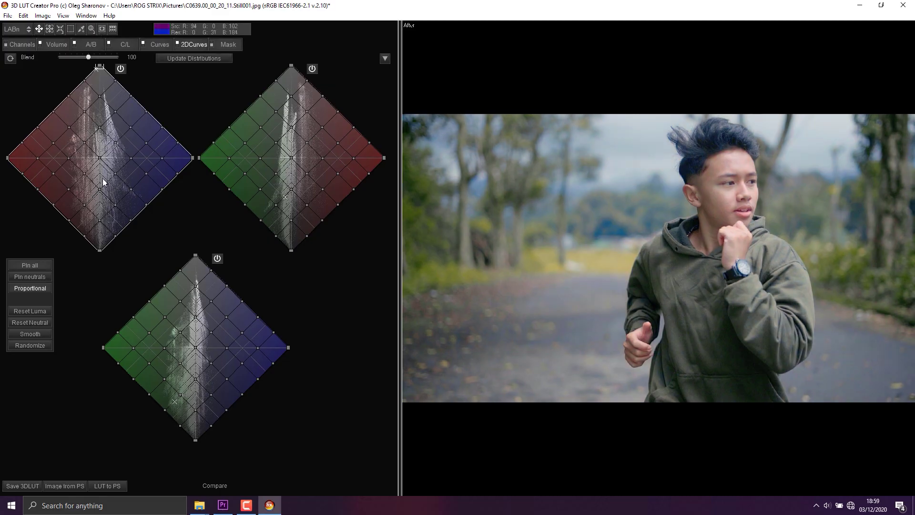
{"action": "mouse_move", "coordinate": [100, 193]}
{"action": "left_mouse_down"}
{"action": "mouse_move", "coordinate": [106, 212]}
{"action": "mouse_move", "coordinate": [105, 201]}
{"action": "left_mouse_up"}
{"action": "key", "text": "ctrl+z"}
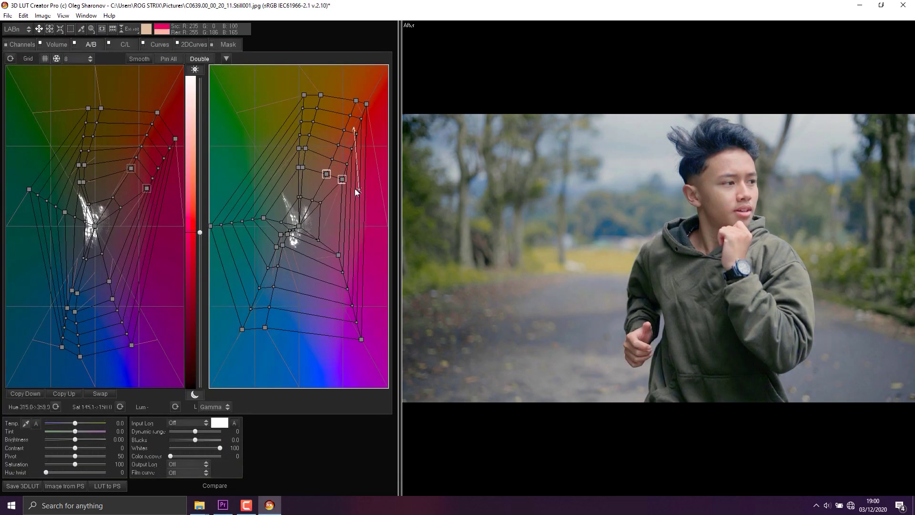
Nudge the second A/B grid's two selected red-magenta points inward, to hue 349.2 and saturation 80.3
{"action": "left_click_drag", "start_coordinate": [355, 187], "coordinate": [352, 185]}
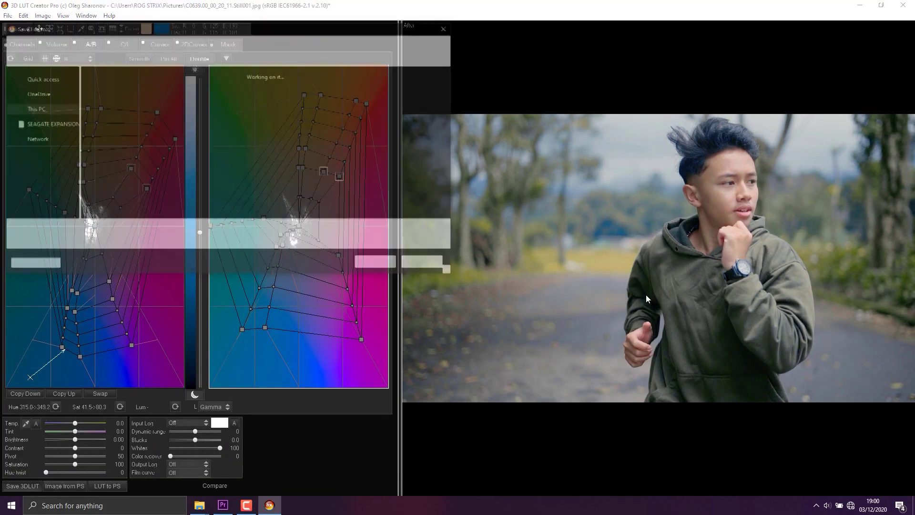
Save the 3D LUT to the Desktop in 3dl format under the name FAD
{"action": "scroll", "coordinate": [36, 124], "scroll_direction": "up", "scroll_amount": 3}
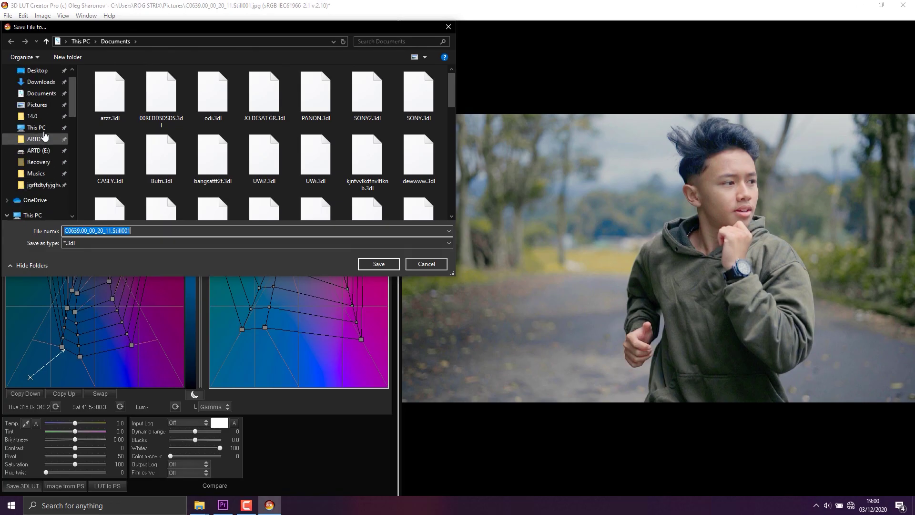
{"action": "left_click", "coordinate": [37, 91]}
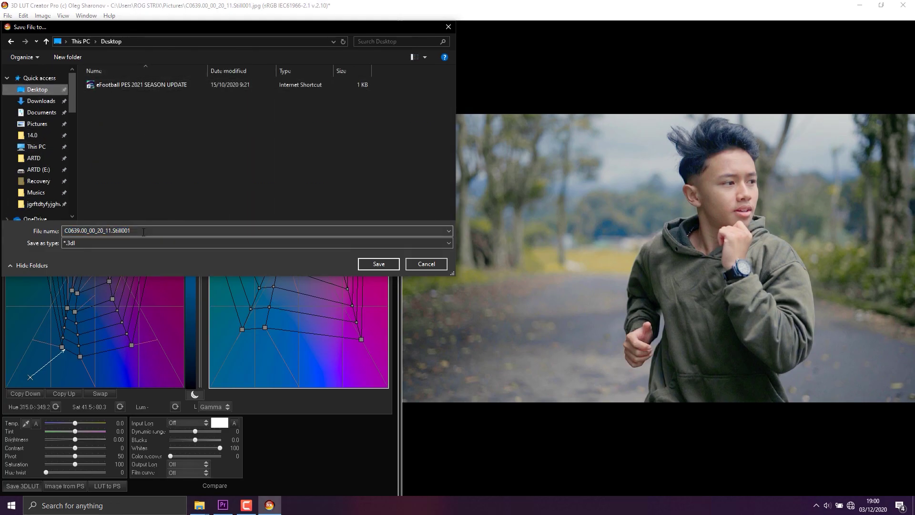
{"action": "type", "text": "LUT"}
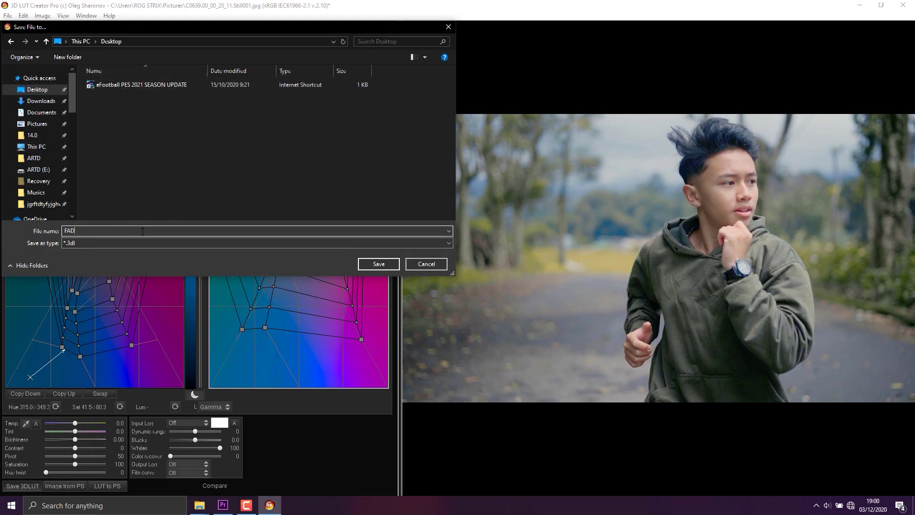
{"action": "key", "text": "Return"}
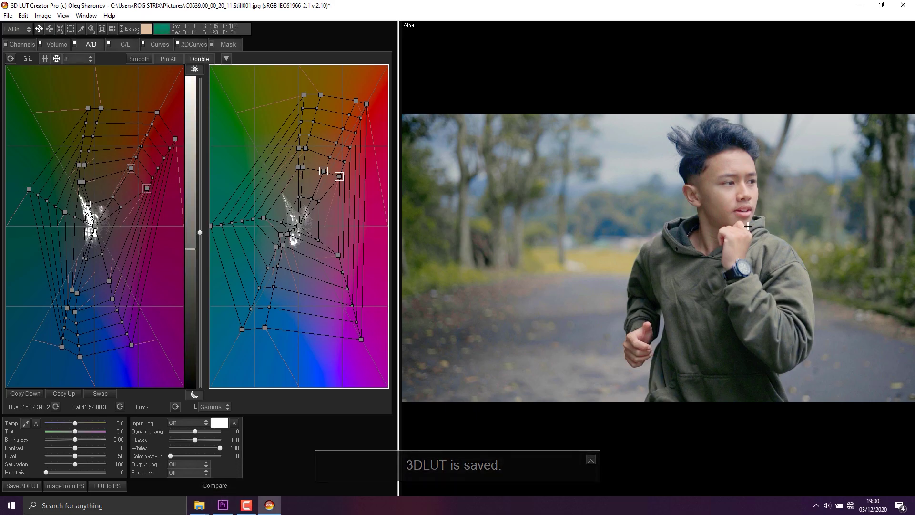
Switch to Premiere Pro, create an adjustment layer with default settings, and place it on V2 above the C0639 clip
{"action": "left_click", "coordinate": [222, 506]}
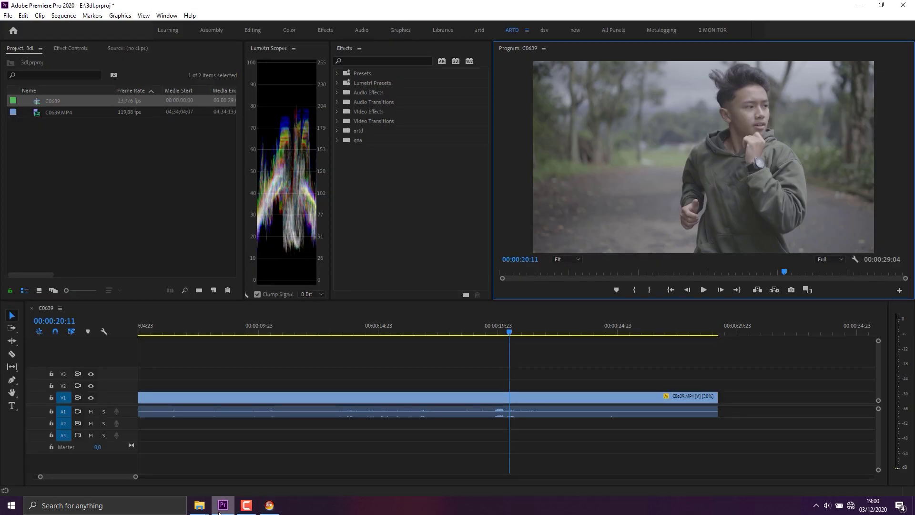
{"action": "left_click", "coordinate": [214, 288]}
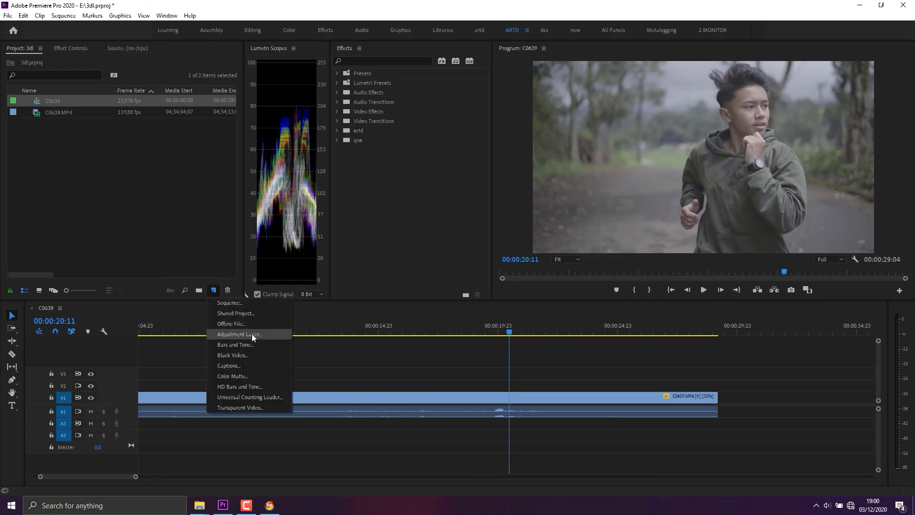
{"action": "left_click", "coordinate": [252, 334]}
{"action": "left_click", "coordinate": [474, 287]}
{"action": "left_click_drag", "start_coordinate": [219, 265], "coordinate": [845, 384]}
Find the Lumetri Color video effect and apply it to the adjustment layer on V2
{"action": "left_click", "coordinate": [370, 63]}
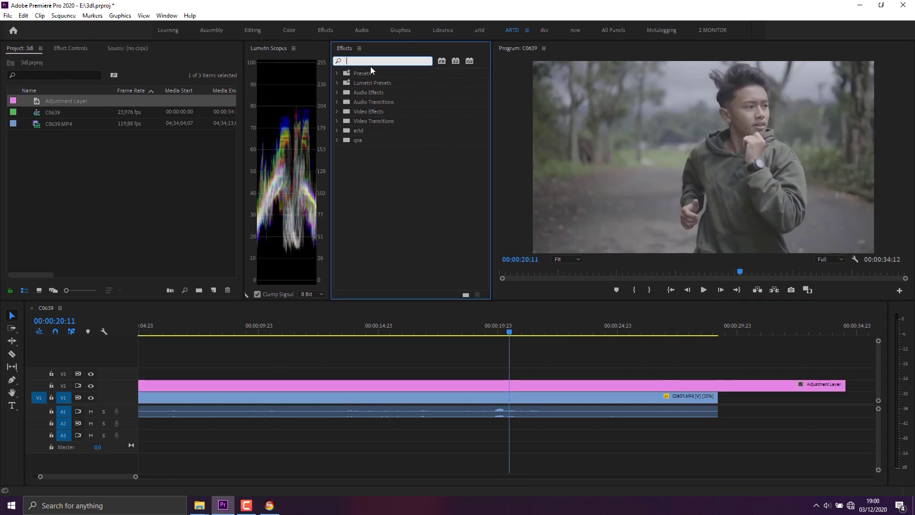
{"action": "type", "text": "lumetri"}
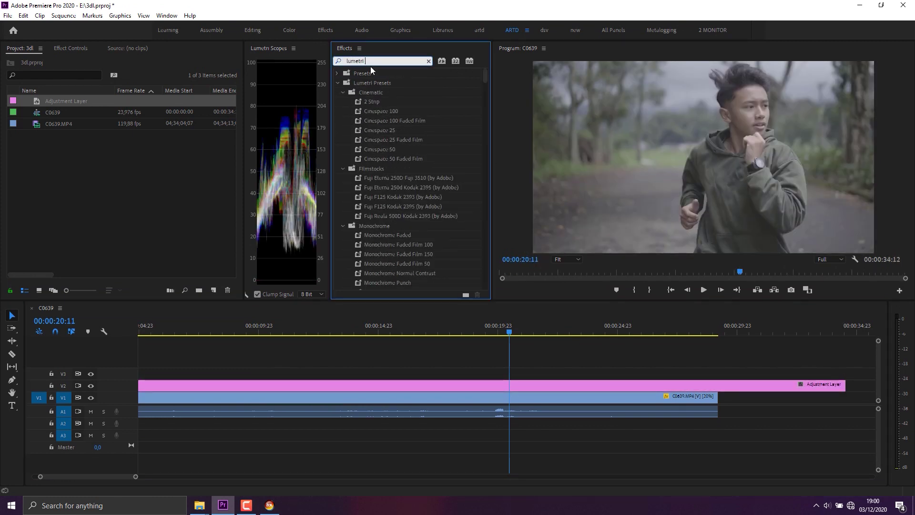
{"action": "type", "text": " color"}
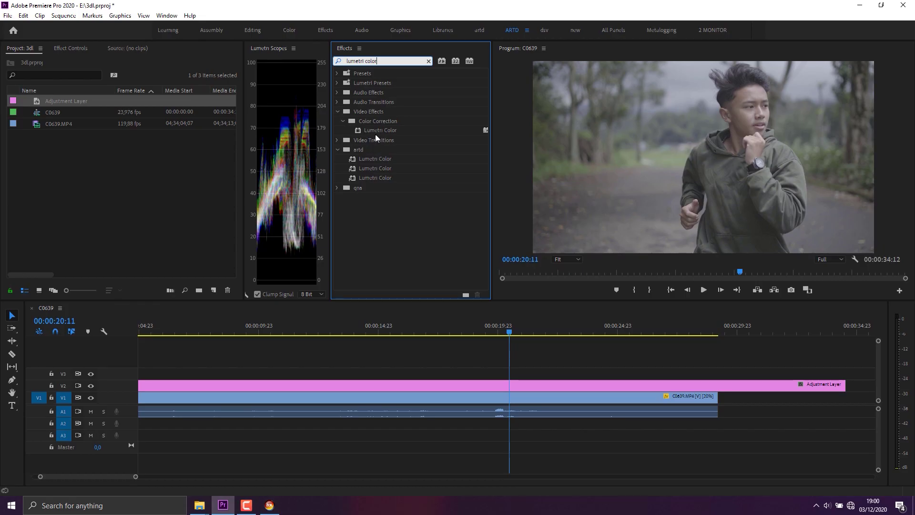
{"action": "left_click", "coordinate": [376, 133]}
{"action": "left_click_drag", "start_coordinate": [376, 133], "coordinate": [158, 389]}
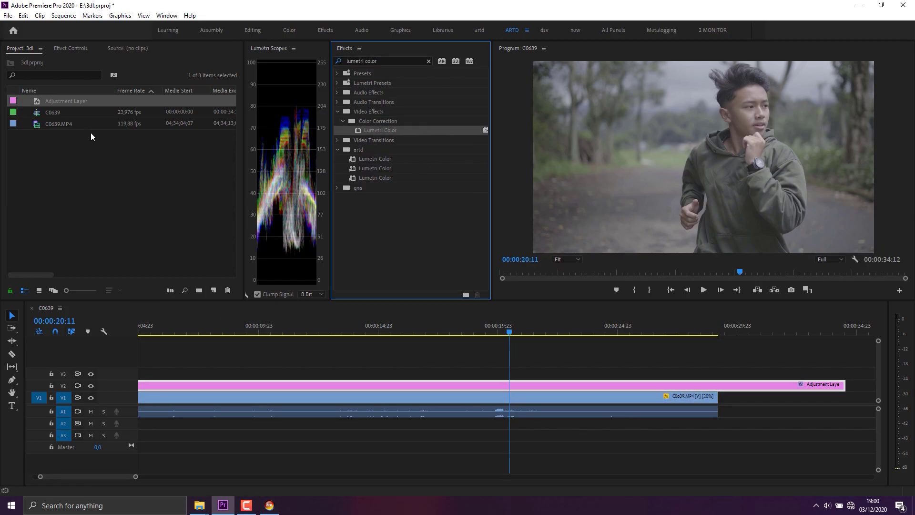
Load the FAD LUT from the Desktop as the creative look in the adjustment layer's Lumetri Color effect
{"action": "left_click", "coordinate": [56, 48]}
{"action": "scroll", "coordinate": [44, 256], "scroll_direction": "down", "scroll_amount": 3}
{"action": "left_click", "coordinate": [13, 223]}
{"action": "left_click", "coordinate": [13, 213]}
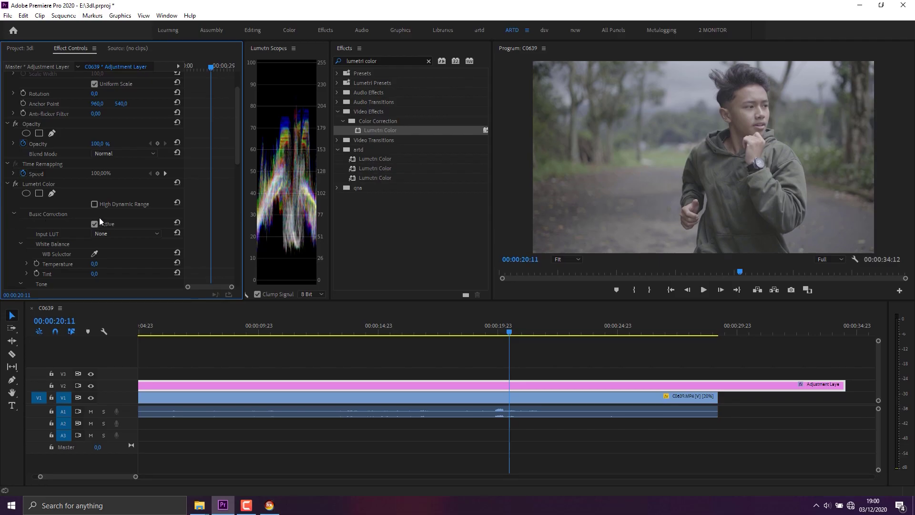
{"action": "scroll", "coordinate": [28, 227], "scroll_direction": "down", "scroll_amount": 8}
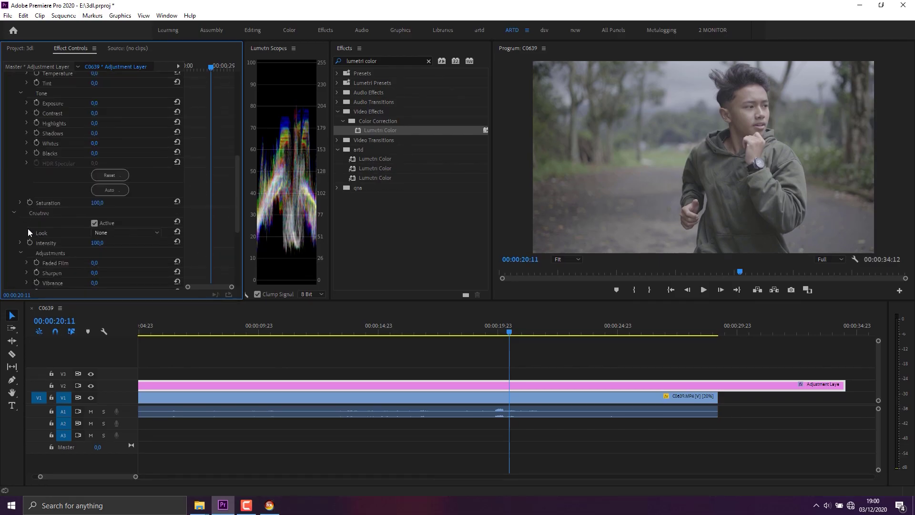
{"action": "scroll", "coordinate": [29, 232], "scroll_direction": "down", "scroll_amount": 2}
{"action": "left_click", "coordinate": [129, 186]}
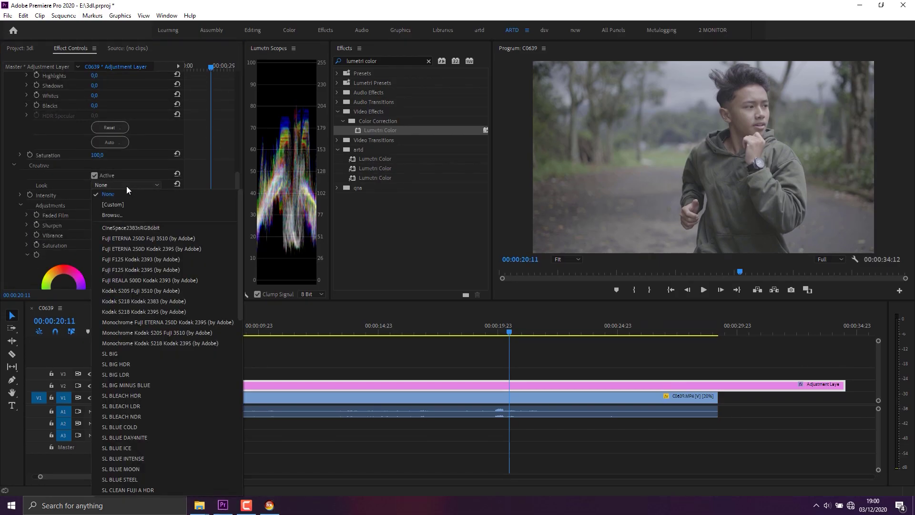
{"action": "left_click", "coordinate": [110, 215]}
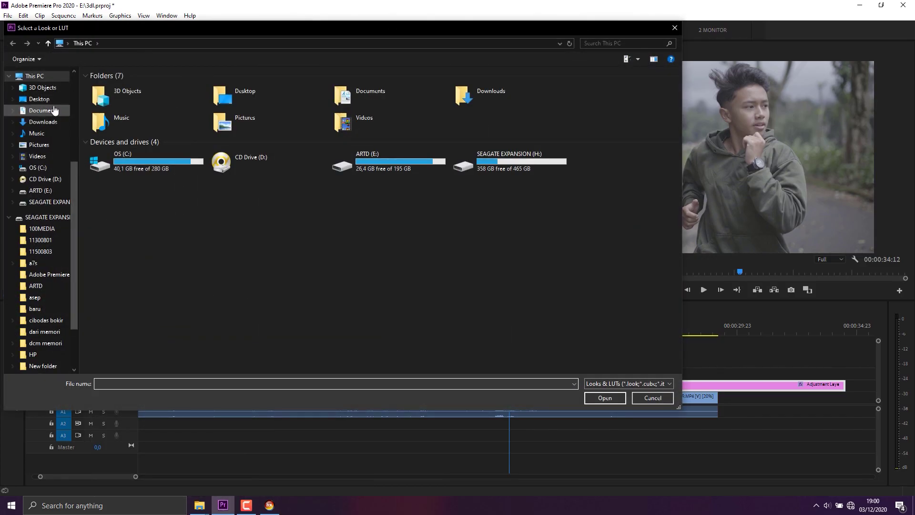
{"action": "left_click", "coordinate": [42, 100]}
{"action": "left_click", "coordinate": [108, 96]}
{"action": "double_click", "coordinate": [93, 98]}
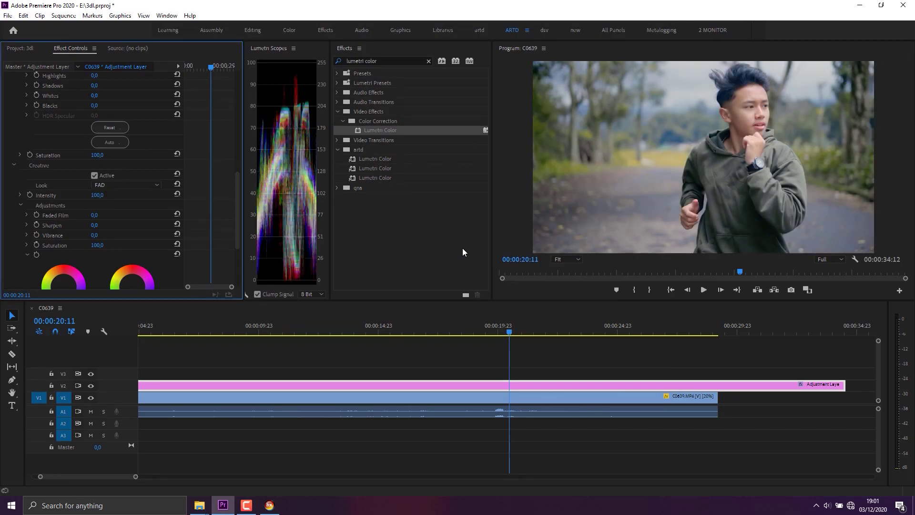
Move the adjustment layer to the sequence start and preview the graded footage full screen around 00:00:13:21
{"action": "left_click_drag", "start_coordinate": [136, 476], "coordinate": [262, 477]}
{"action": "left_click_drag", "start_coordinate": [174, 385], "coordinate": [139, 384]}
{"action": "left_click_drag", "start_coordinate": [214, 329], "coordinate": [236, 324]}
{"action": "key", "text": "ctrl+grave"}
{"action": "key", "text": "ctrl+grave"}
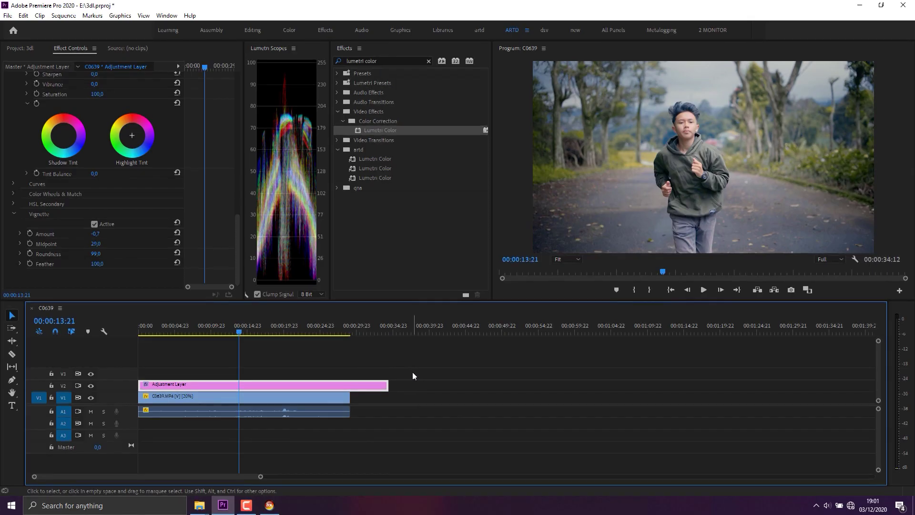
Toggle the V2 adjustment layer's visibility to compare the footage with and without the grade, and scrub further through the clip
{"action": "left_click", "coordinate": [91, 386]}
{"action": "left_click", "coordinate": [91, 386]}
{"action": "left_click", "coordinate": [91, 386]}
{"action": "left_click", "coordinate": [91, 386]}
{"action": "left_click_drag", "start_coordinate": [261, 329], "coordinate": [338, 334]}
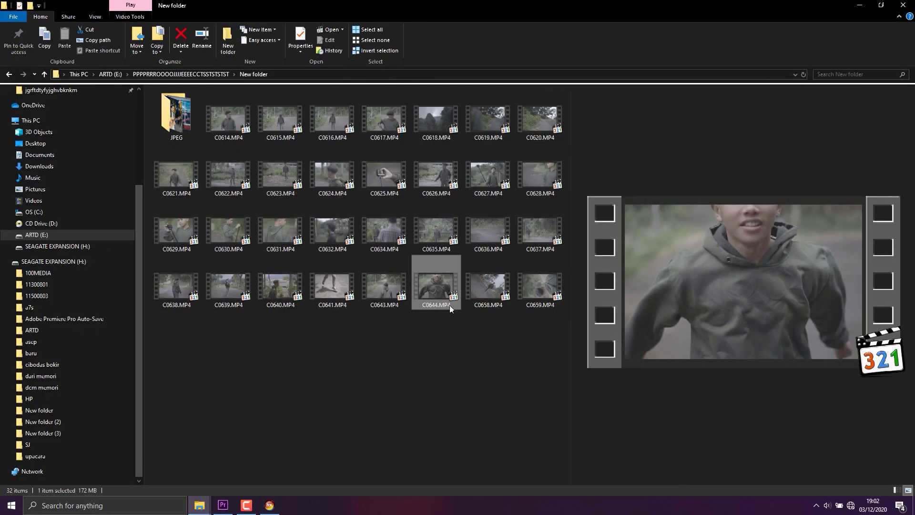
Check the graded sequence around 00:00:14:08 and compare it with the still in 3D LUT Creator before returning to Premiere Pro
{"action": "key", "text": "Right"}
{"action": "key", "text": "Right"}
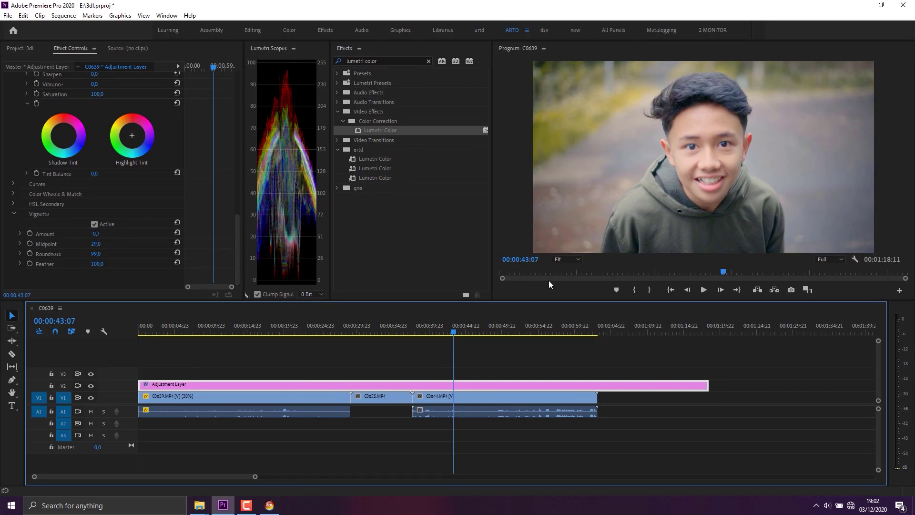
{"action": "left_click", "coordinate": [242, 327]}
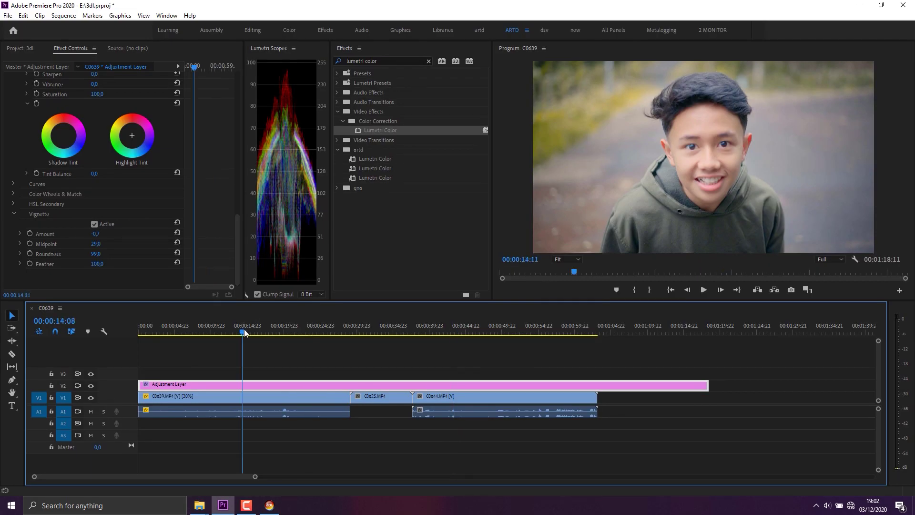
{"action": "left_click", "coordinate": [269, 506]}
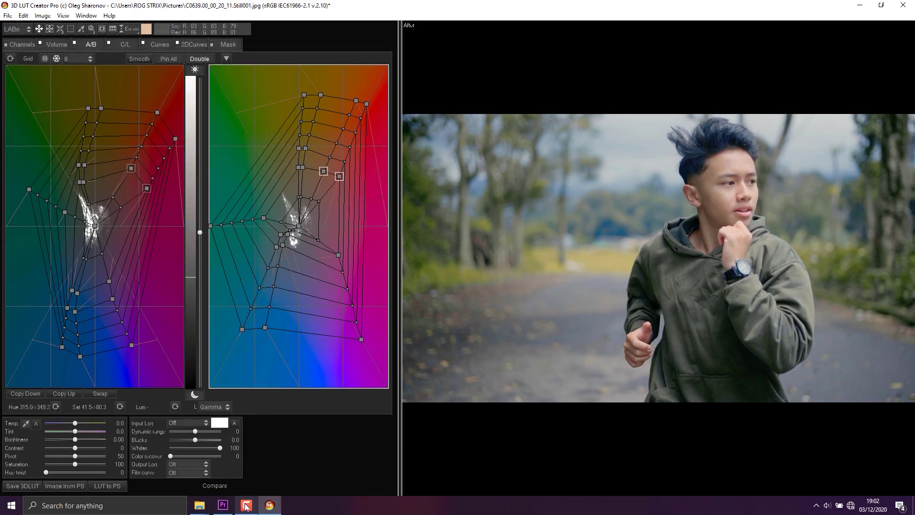
{"action": "key", "text": "alt+Tab"}
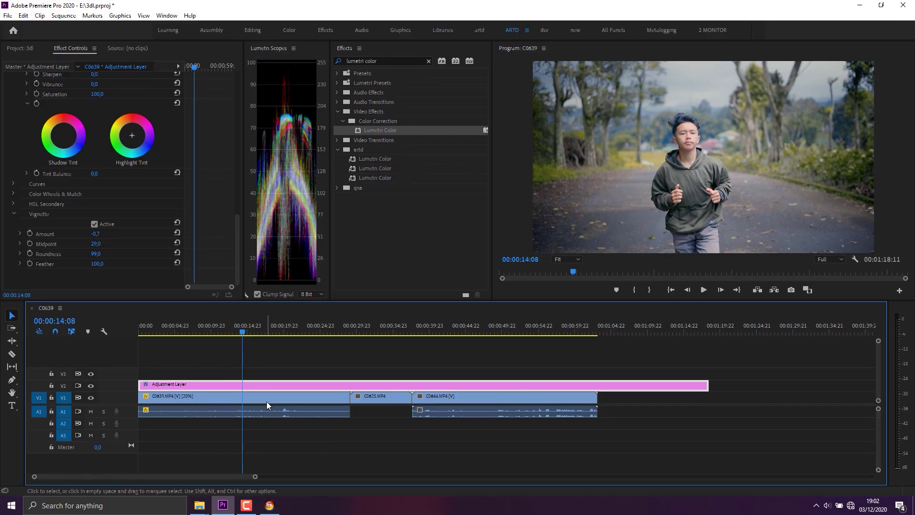
{"action": "left_click", "coordinate": [204, 329]}
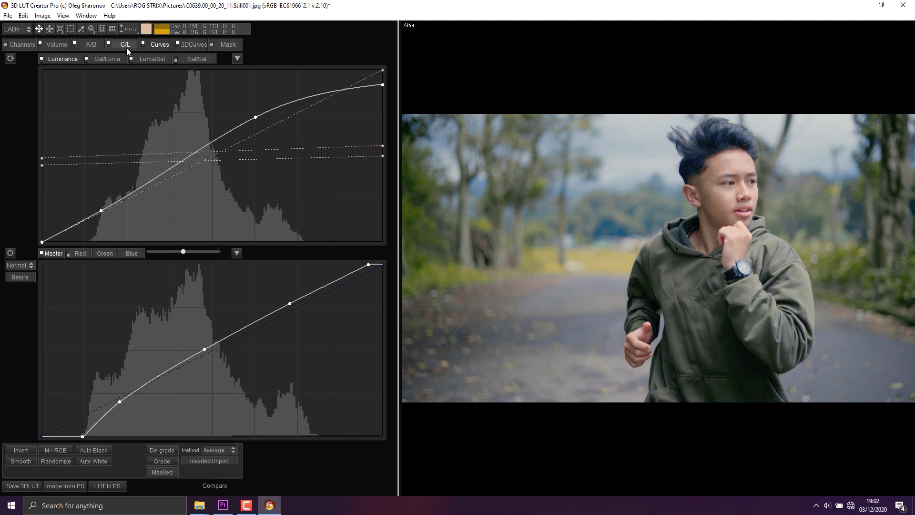
Review the A/B grid of the finished grade and start a new LUT on the still
{"action": "left_click", "coordinate": [91, 45]}
{"action": "left_click", "coordinate": [58, 46]}
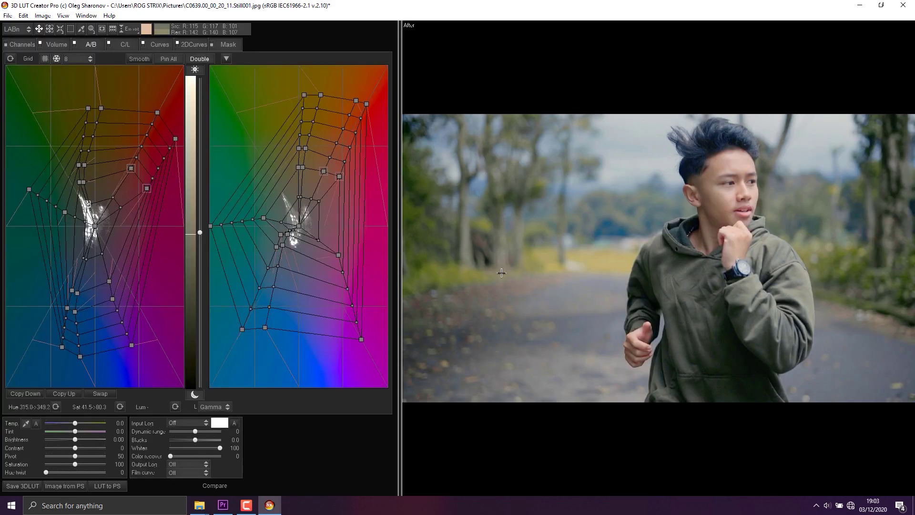
{"action": "key", "text": "ctrl+n"}
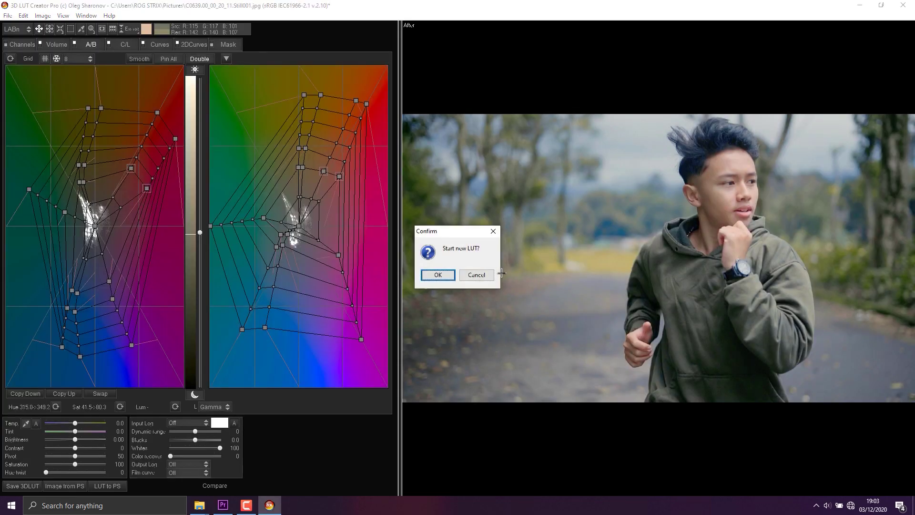
{"action": "key", "text": "Return"}
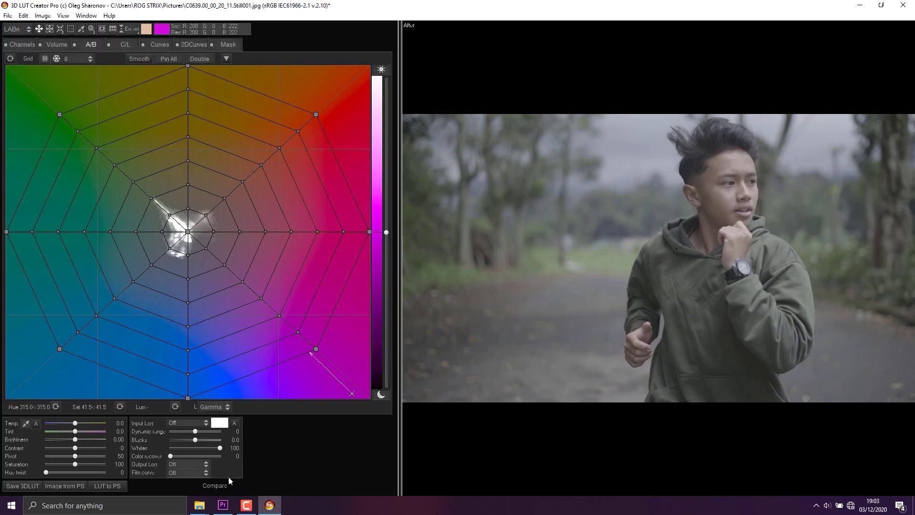
Reload the saved FAD LUT from the Desktop onto the still, and clear it again to return to the ungraded image
{"action": "mouse_move", "coordinate": [199, 504]}
{"action": "left_click", "coordinate": [123, 459]}
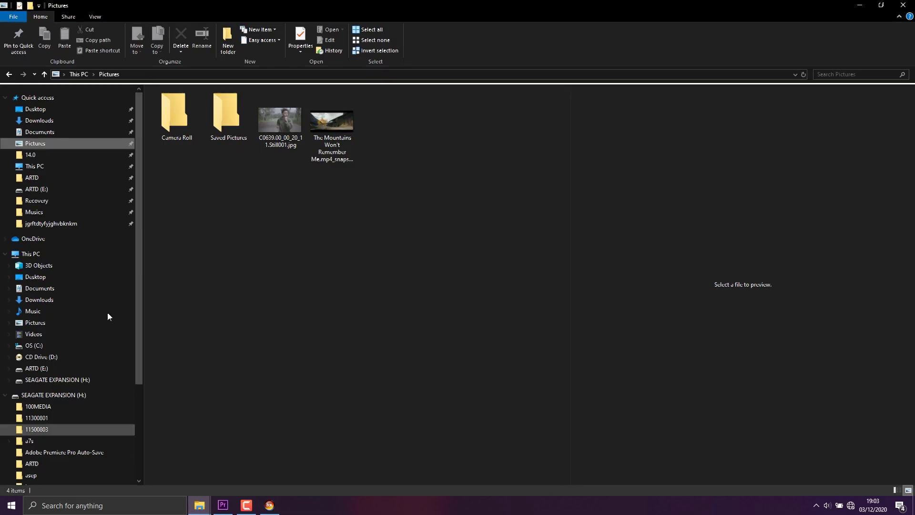
{"action": "left_click", "coordinate": [47, 110]}
{"action": "left_click_drag", "start_coordinate": [165, 137], "coordinate": [631, 231]}
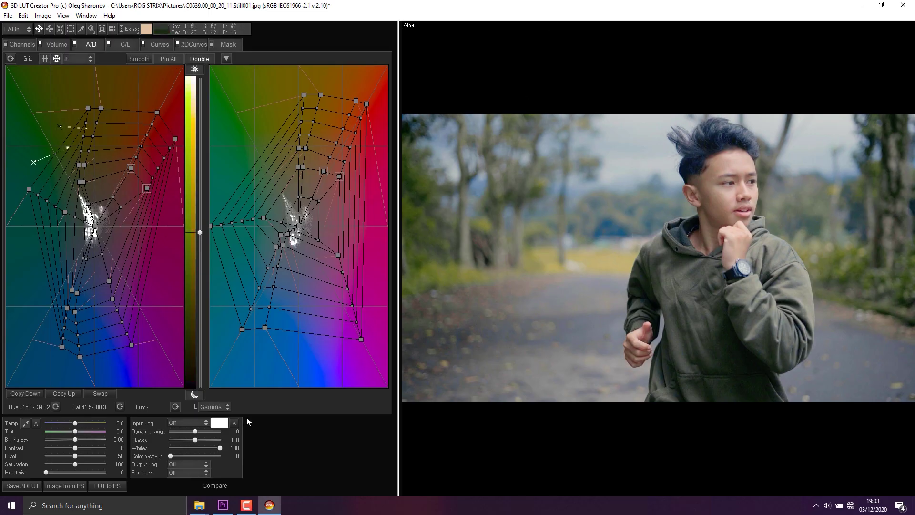
{"action": "key", "text": "Return"}
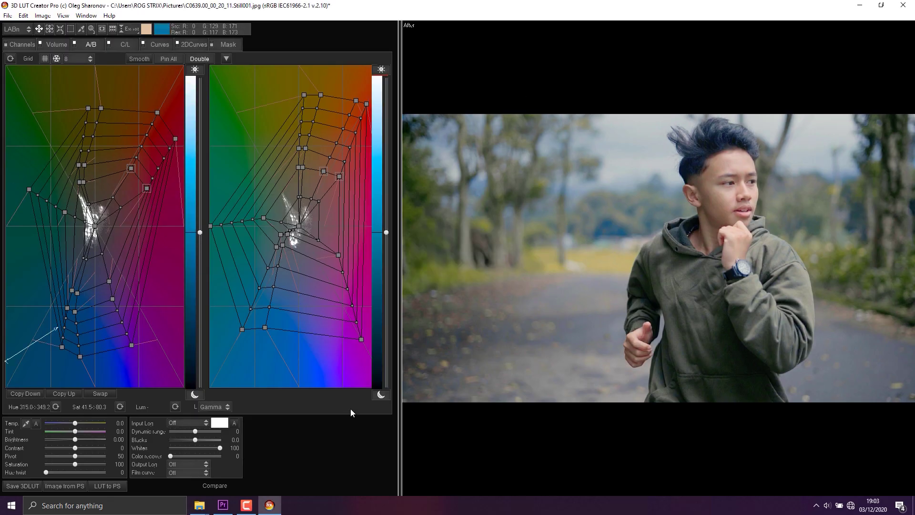
{"action": "key", "text": "ctrl+z"}
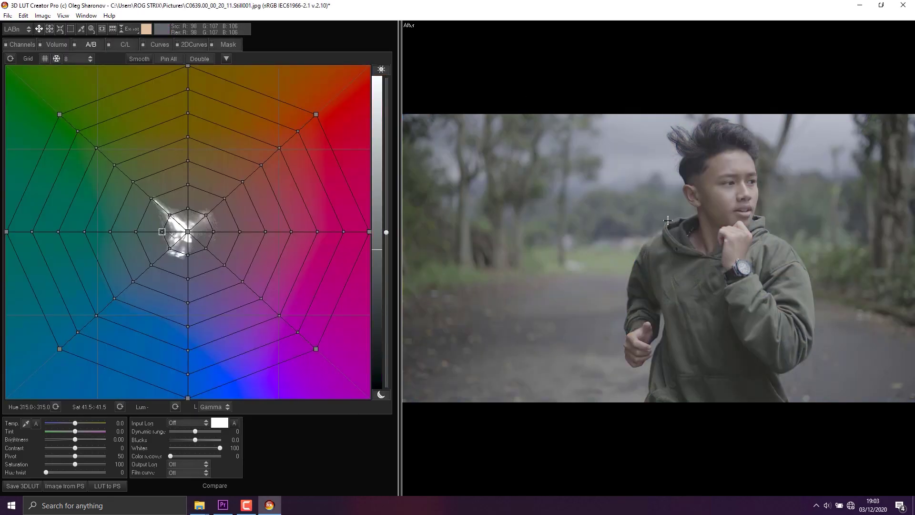
Switch the comparison to the reference view and load the truck snapshot from the Pictures folder as the reference image
{"action": "key", "text": "c"}
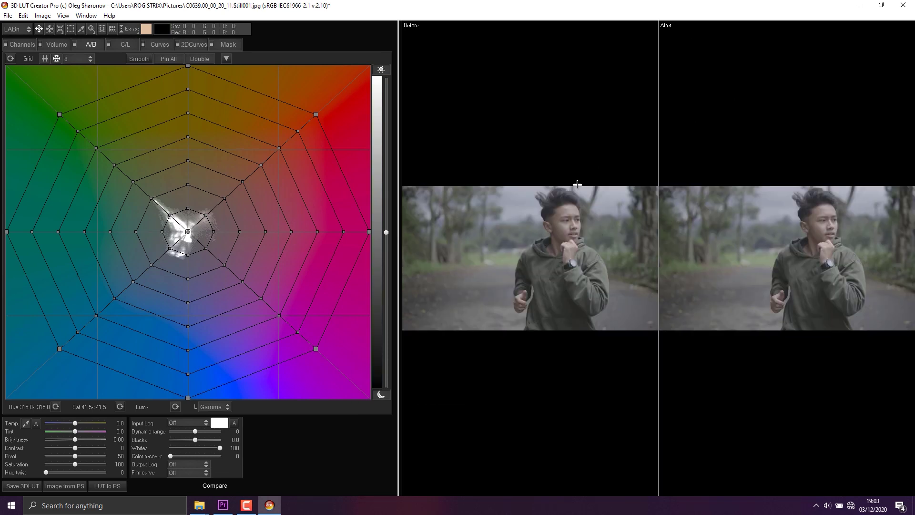
{"action": "key", "text": "c"}
{"action": "key", "text": "c"}
{"action": "key", "text": "c"}
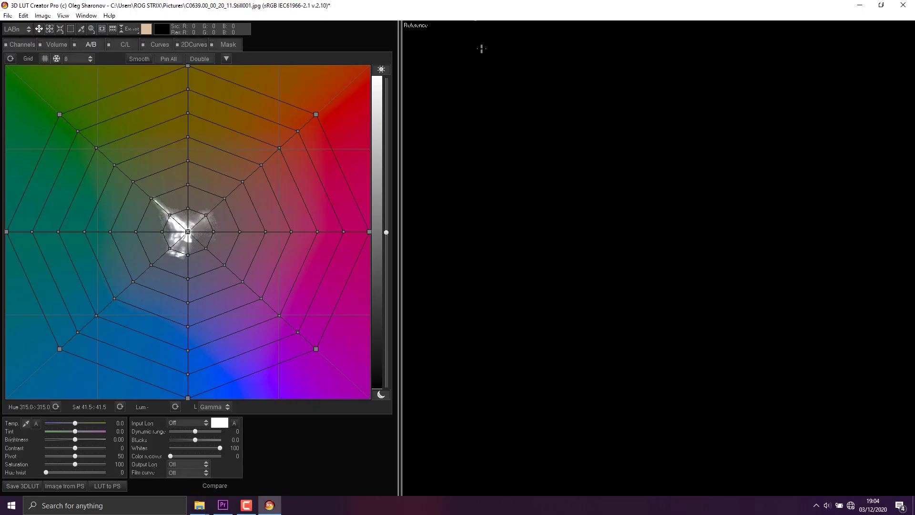
{"action": "key", "text": "alt+Tab"}
{"action": "left_click_drag", "start_coordinate": [322, 143], "coordinate": [622, 209]}
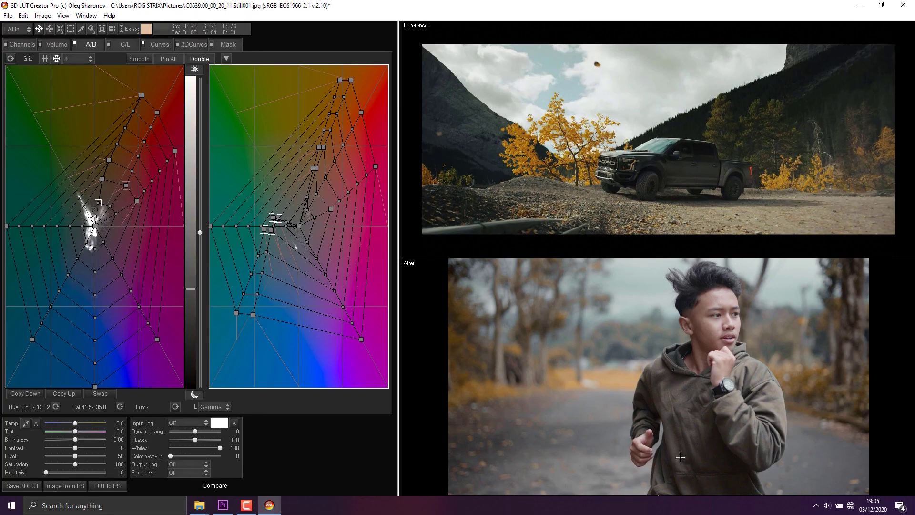
Open the C/L grids for the still being matched to the truck reference
{"action": "left_click", "coordinate": [122, 44]}
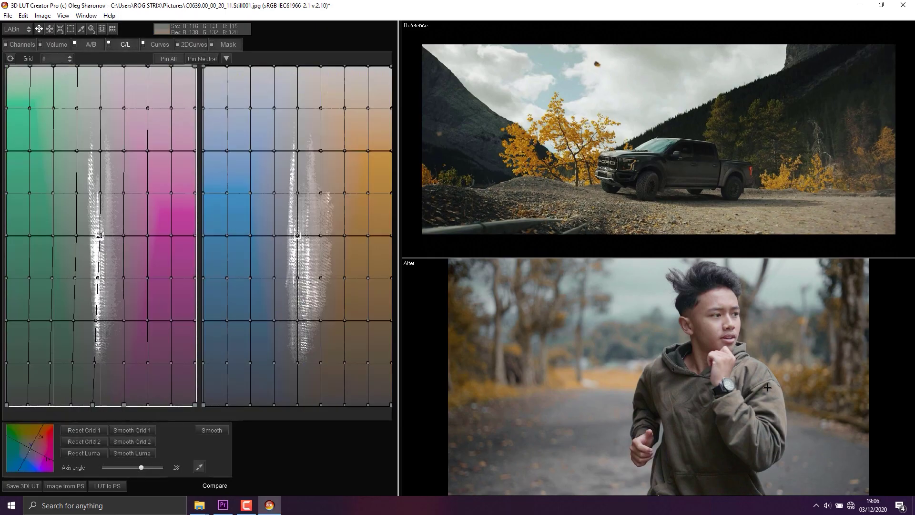